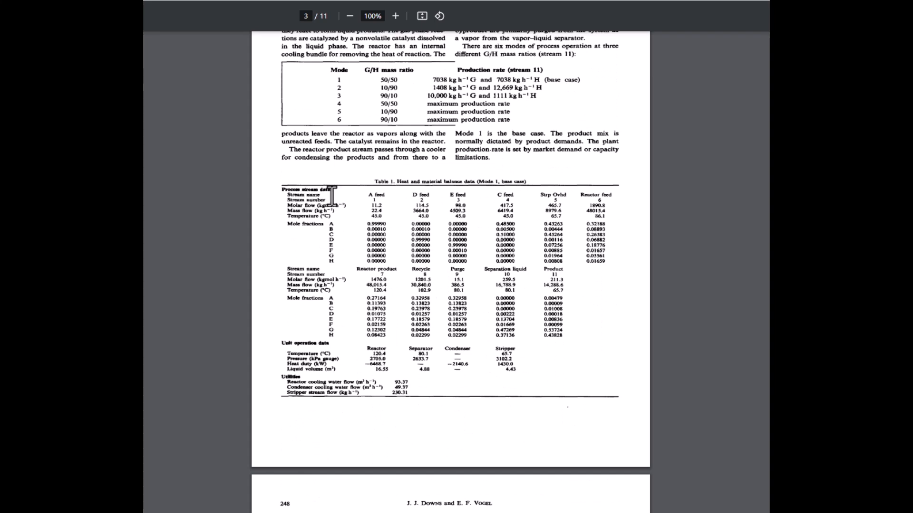
Step: Examine the Table 1 stream data and the control objectives section in the process paper
{"action": "left_click_drag", "start_coordinate": [368, 194], "coordinate": [511, 224]}
{"action": "scroll", "coordinate": [468, 238], "scroll_direction": "down", "scroll_amount": 6}
{"action": "scroll", "coordinate": [467, 238], "scroll_direction": "down", "scroll_amount": 8}
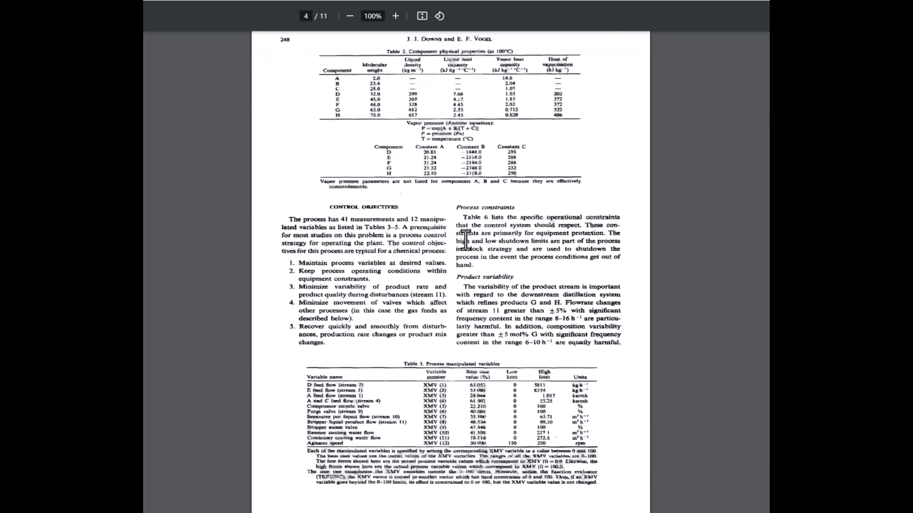
{"action": "left_click_drag", "start_coordinate": [303, 199], "coordinate": [380, 218]}
{"action": "left_click", "coordinate": [380, 218]}
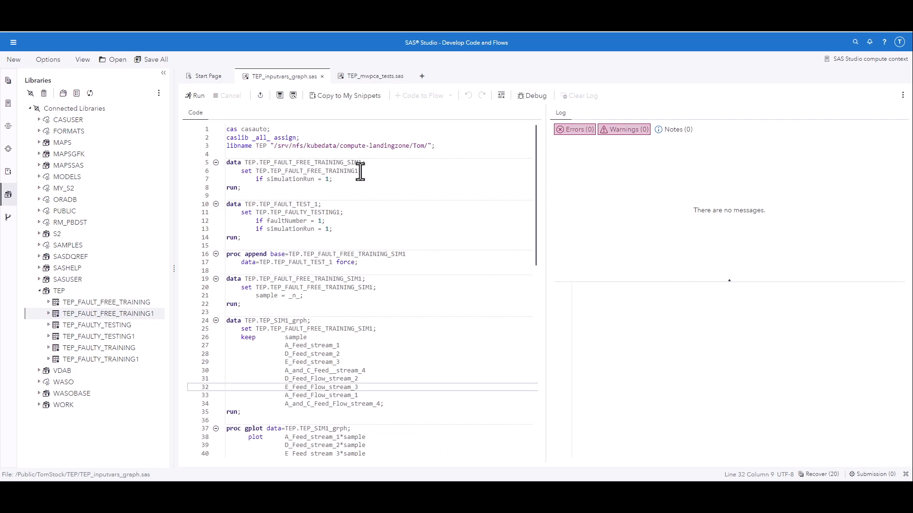
Step: In SAS Studio, locate the source table named in the first data step, open TEP_FAULT_FREE_TRAINING1 from the TEP library, and inspect its columns
{"action": "left_click_drag", "start_coordinate": [360, 171], "coordinate": [261, 178]}
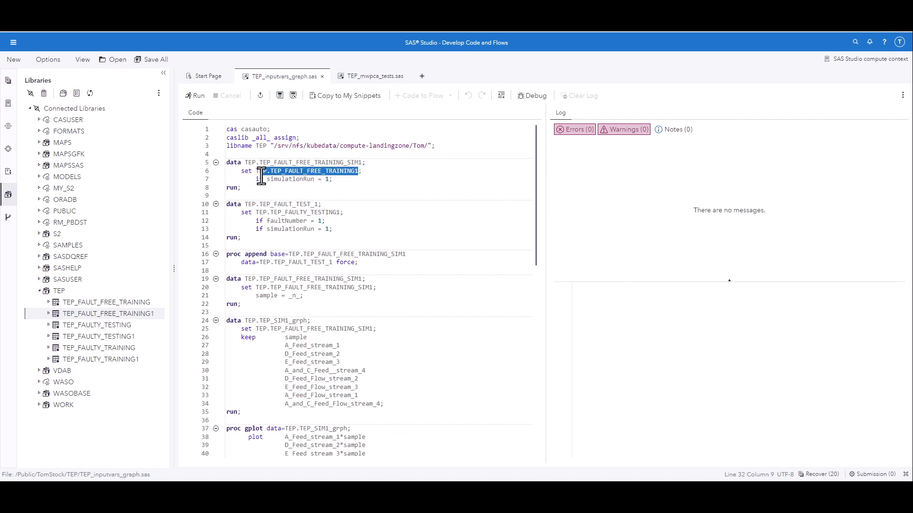
{"action": "left_click", "coordinate": [288, 186]}
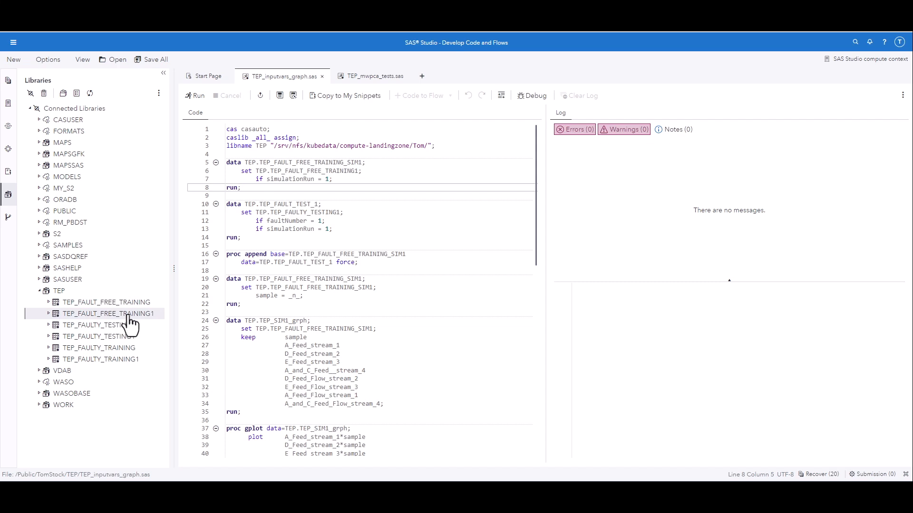
{"action": "double_click", "coordinate": [130, 303]}
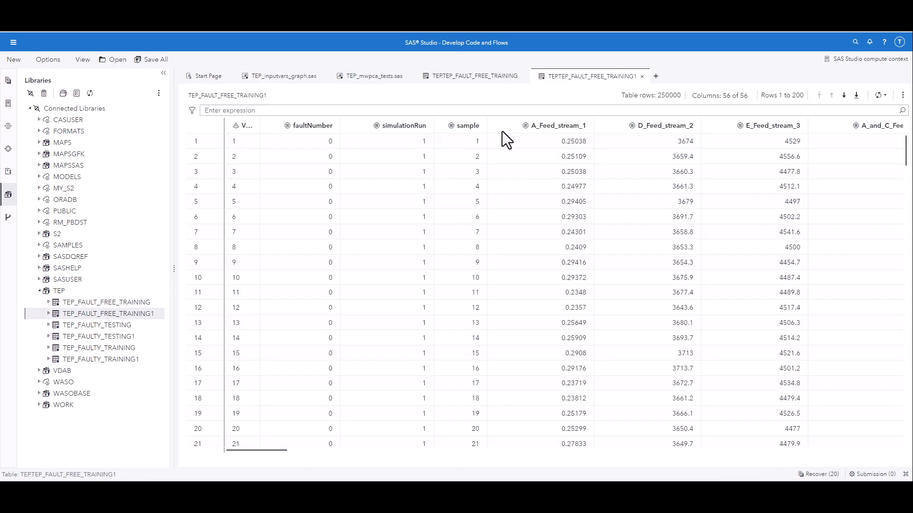
{"action": "left_click_drag", "start_coordinate": [281, 449], "coordinate": [207, 451]}
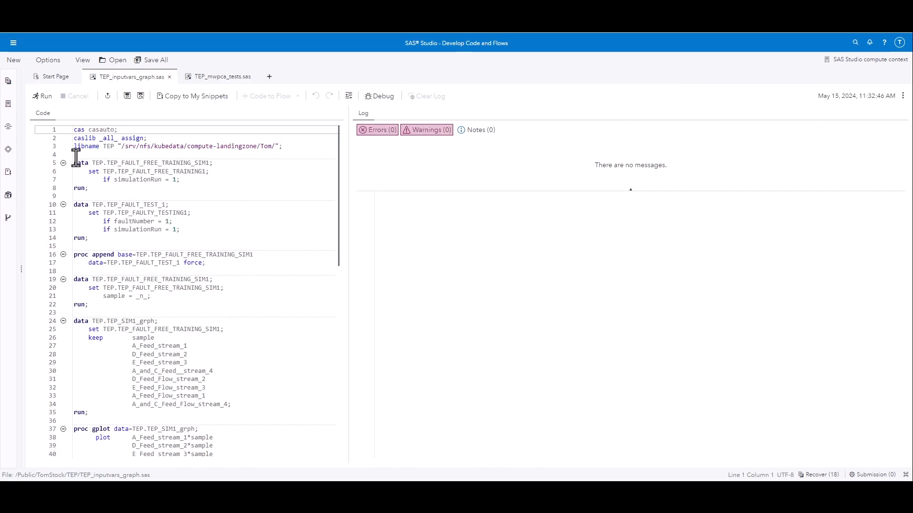
Step: Review the simulationRun and faultNumber filters and the kept feed stream variables in TEP_inputvars_graph.sas
{"action": "left_click_drag", "start_coordinate": [180, 179], "coordinate": [104, 179]}
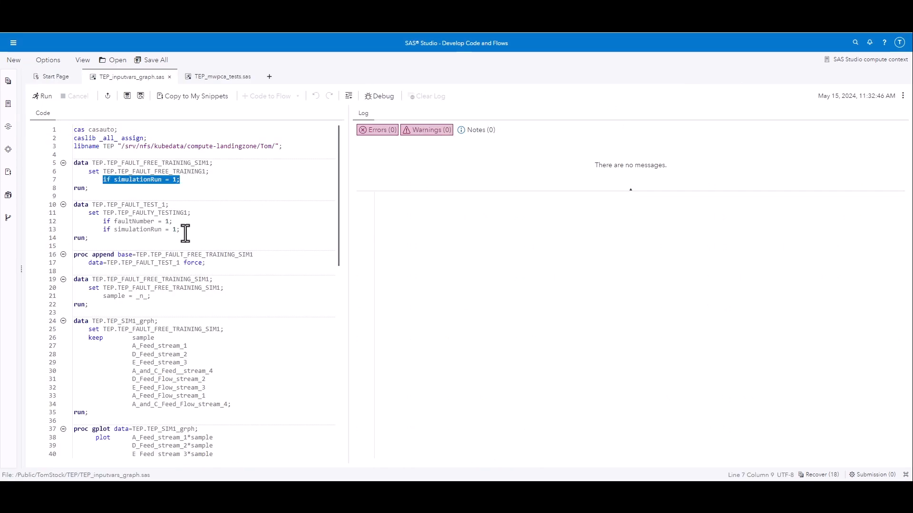
{"action": "left_click_drag", "start_coordinate": [185, 233], "coordinate": [99, 221]}
{"action": "scroll", "coordinate": [157, 269], "scroll_direction": "down", "scroll_amount": 3}
{"action": "scroll", "coordinate": [158, 268], "scroll_direction": "down", "scroll_amount": 3}
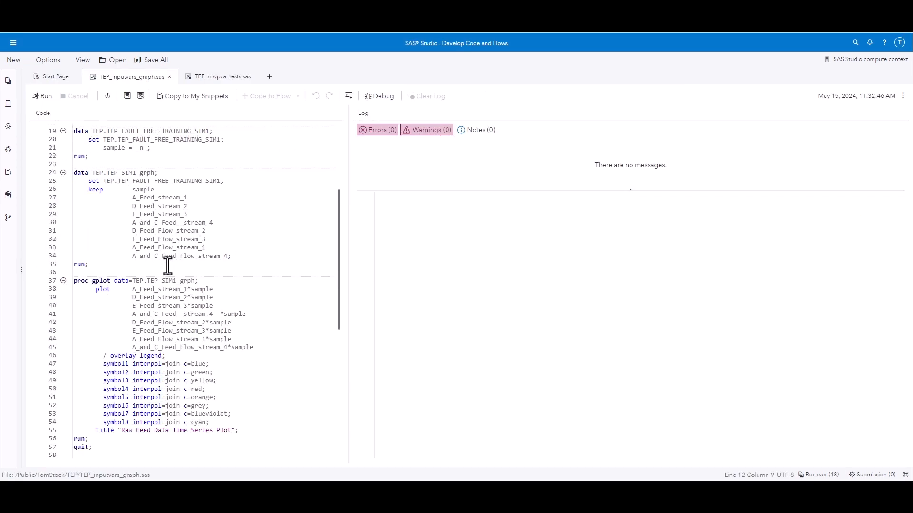
{"action": "left_click_drag", "start_coordinate": [133, 196], "coordinate": [222, 259]}
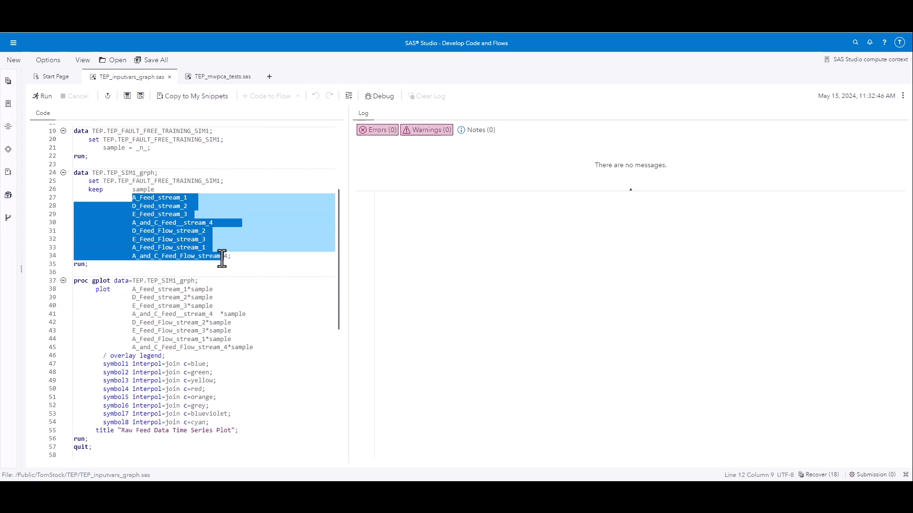
{"action": "left_click", "coordinate": [197, 272]}
Step: Review the raw data gplot, PROC STANDARD and standardized data gplot sections of TEP_inputvars_graph.sas
{"action": "scroll", "coordinate": [156, 273], "scroll_direction": "down", "scroll_amount": 1}
{"action": "double_click", "coordinate": [95, 259]}
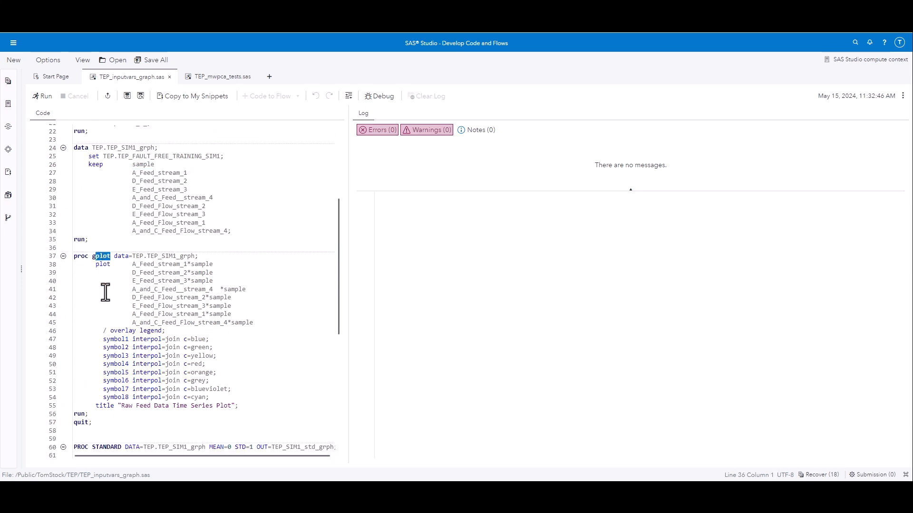
{"action": "scroll", "coordinate": [116, 326], "scroll_direction": "down", "scroll_amount": 6}
{"action": "left_click_drag", "start_coordinate": [92, 299], "coordinate": [121, 299]}
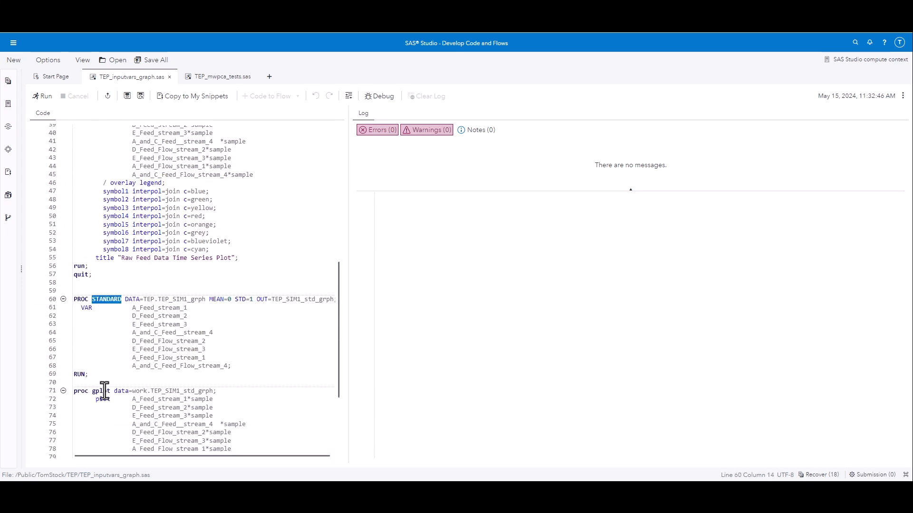
{"action": "double_click", "coordinate": [101, 390]}
{"action": "left_click", "coordinate": [107, 366]}
Step: Run TEP_inputvars_graph.sas and view the raw and standardized feed data time series plots
{"action": "left_click", "coordinate": [44, 97]}
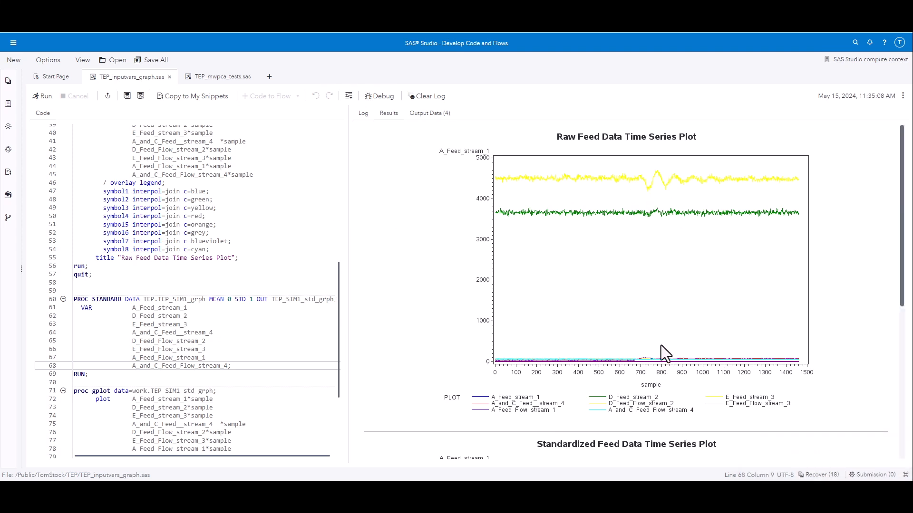
{"action": "scroll", "coordinate": [646, 355], "scroll_direction": "down", "scroll_amount": 1}
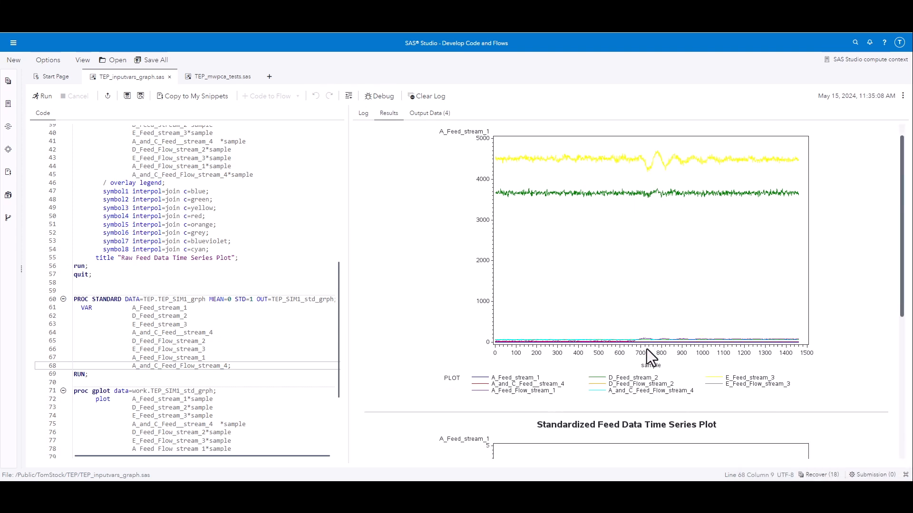
{"action": "scroll", "coordinate": [626, 312], "scroll_direction": "up", "scroll_amount": 1}
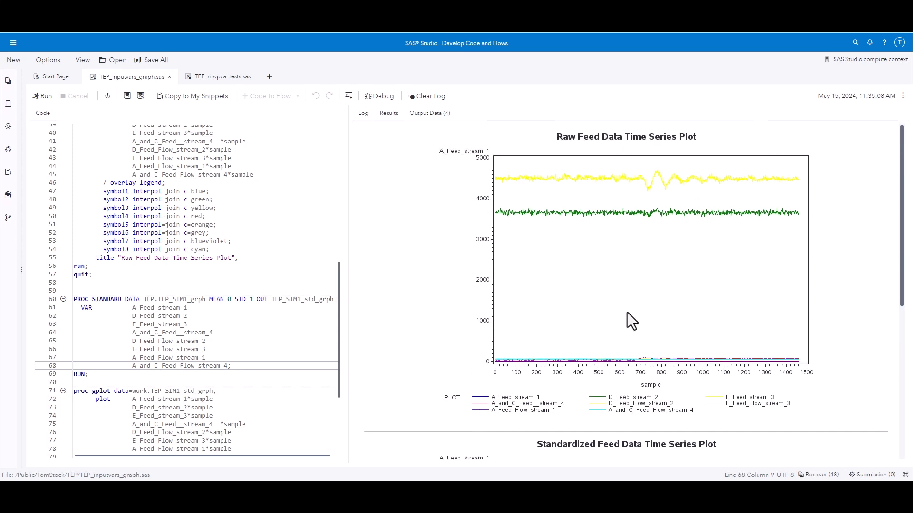
{"action": "scroll", "coordinate": [523, 397], "scroll_direction": "down", "scroll_amount": 6}
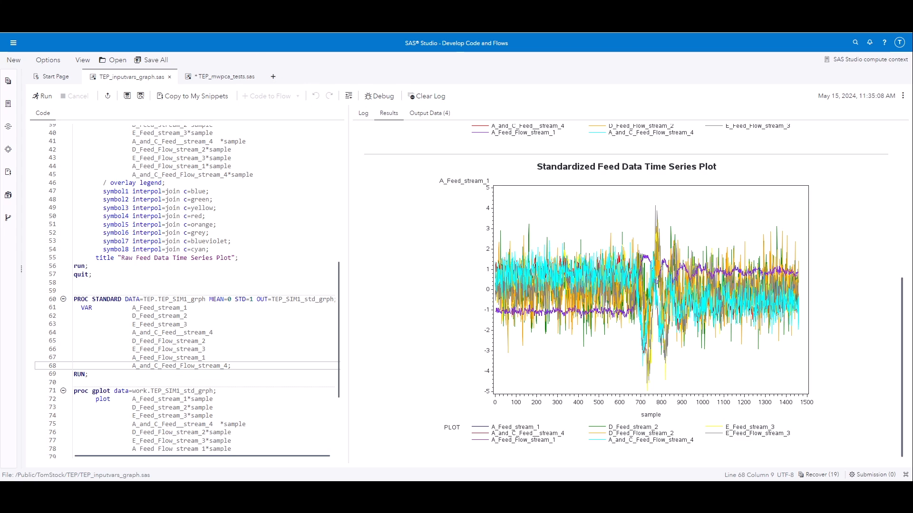
Step: Switch to the SAS Help Center and consult the MWPCA Procedure overview, features and syntax documentation
{"action": "left_click", "coordinate": [204, 33]}
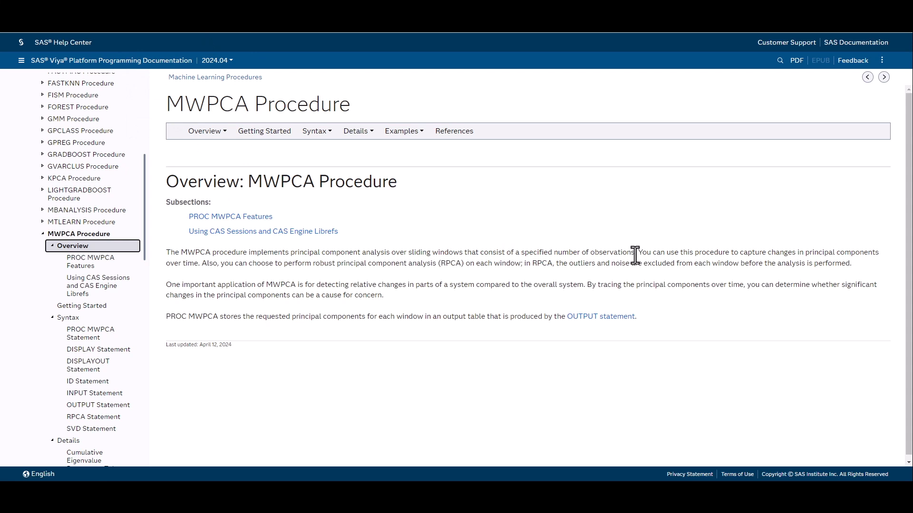
{"action": "left_click_drag", "start_coordinate": [634, 257], "coordinate": [164, 255]}
{"action": "left_click", "coordinate": [194, 268]}
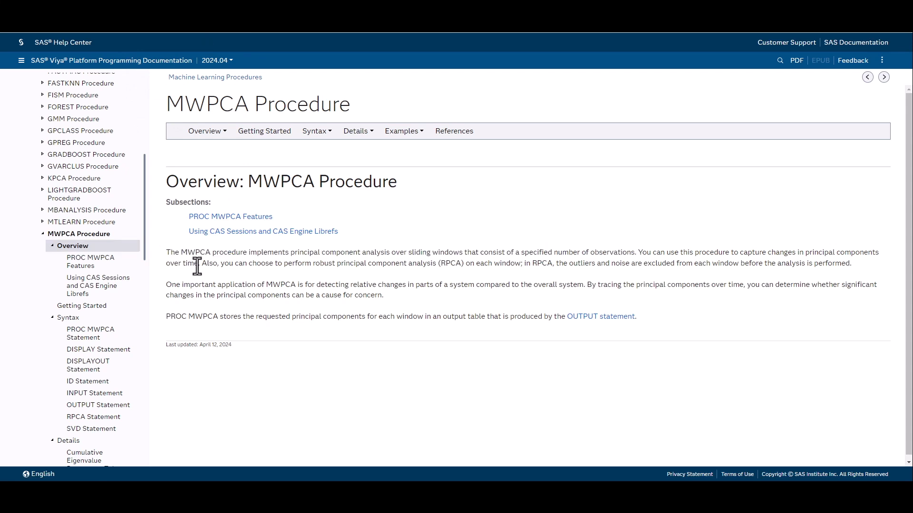
{"action": "left_click", "coordinate": [97, 266]}
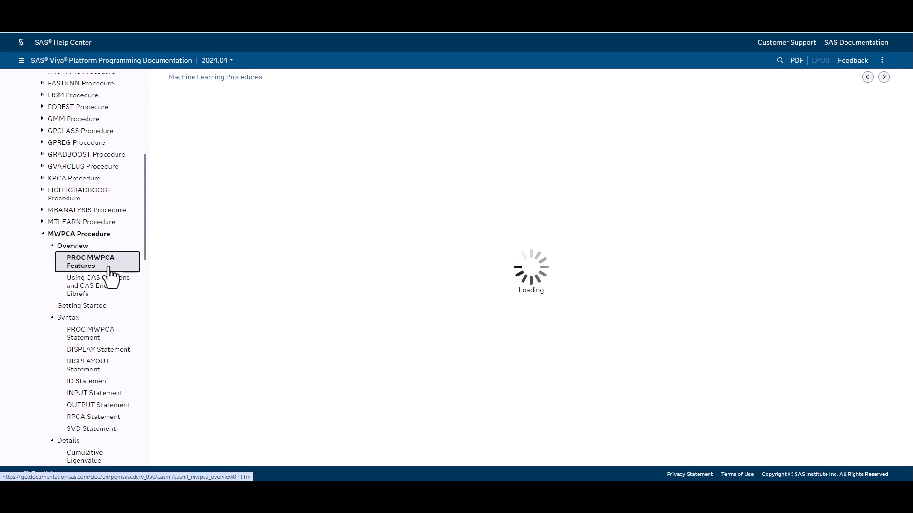
{"action": "left_click", "coordinate": [69, 318]}
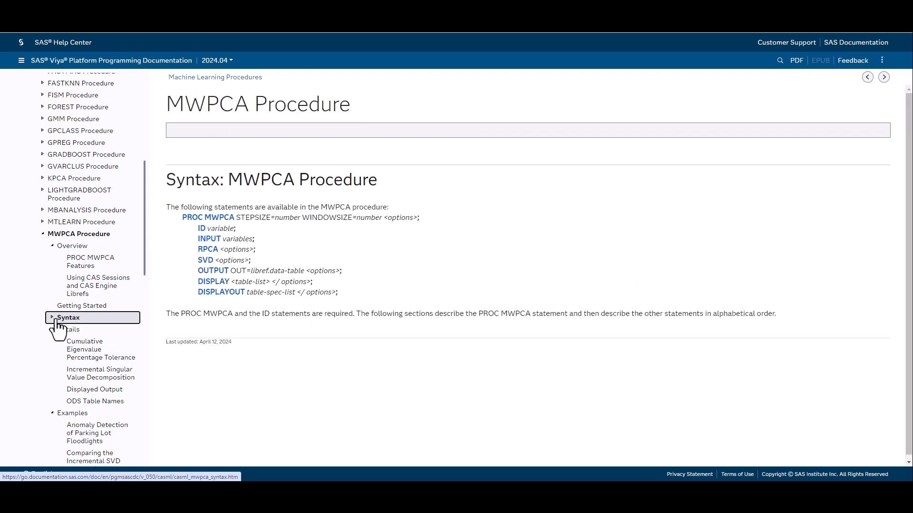
{"action": "scroll", "coordinate": [81, 309], "scroll_direction": "down", "scroll_amount": 4}
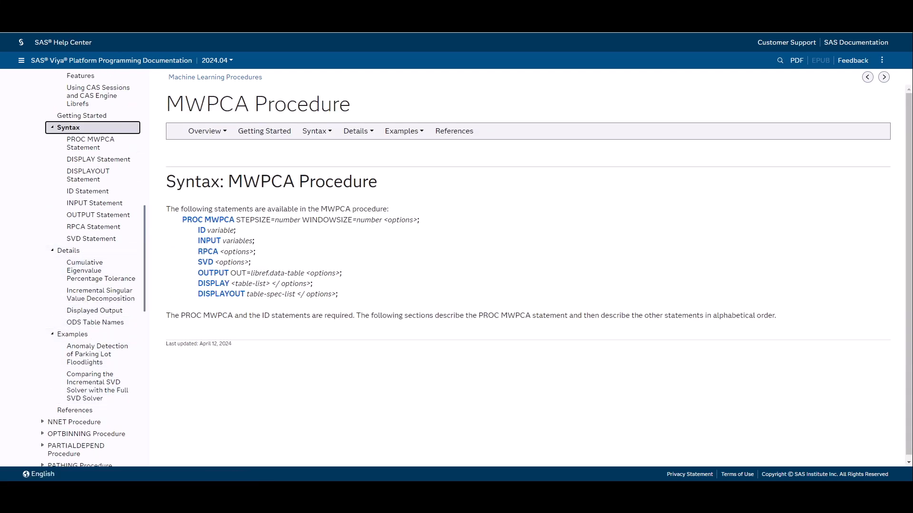
Step: Return to SAS Studio and review the fault-free section of TEP_mwpca_tests.sas, including its simulation filter, MWPCA window and step sizes, and gplot
{"action": "left_click", "coordinate": [66, 8]}
{"action": "left_click", "coordinate": [226, 77]}
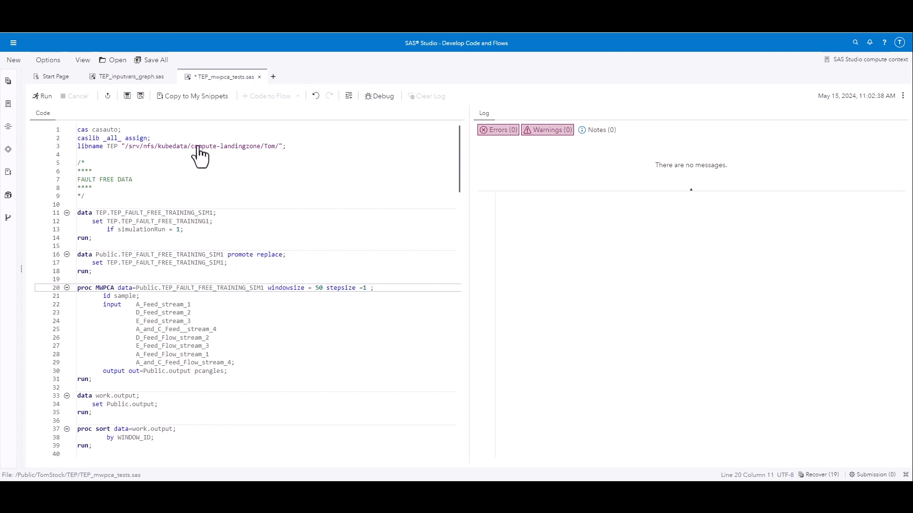
{"action": "left_click_drag", "start_coordinate": [199, 234], "coordinate": [122, 231]}
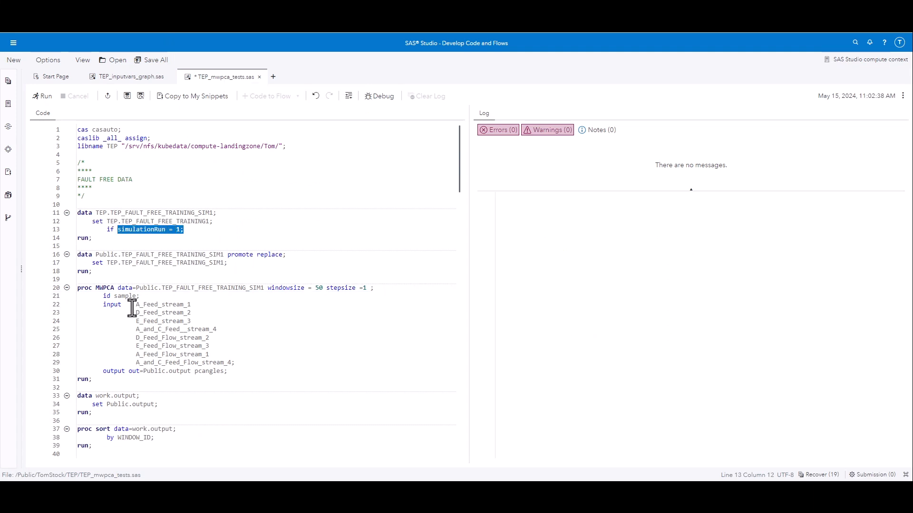
{"action": "left_click_drag", "start_coordinate": [380, 289], "coordinate": [271, 292]}
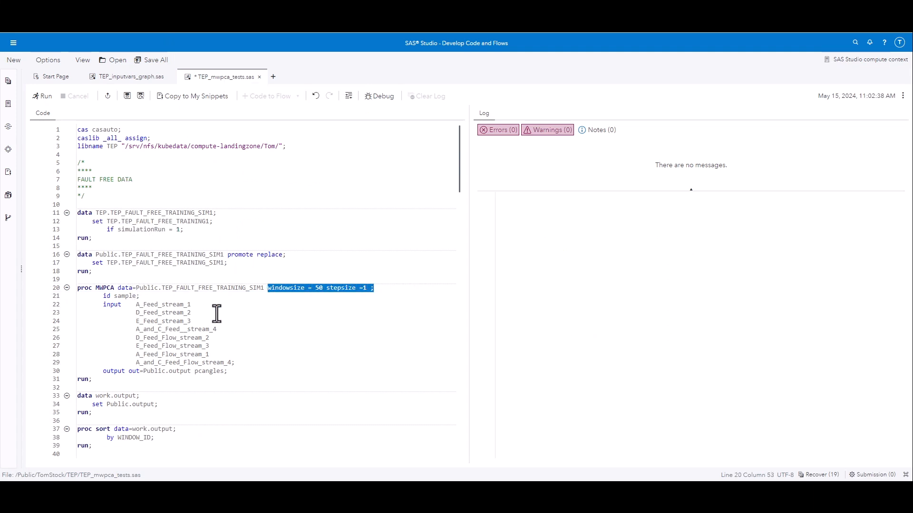
{"action": "scroll", "coordinate": [219, 311], "scroll_direction": "down", "scroll_amount": 8}
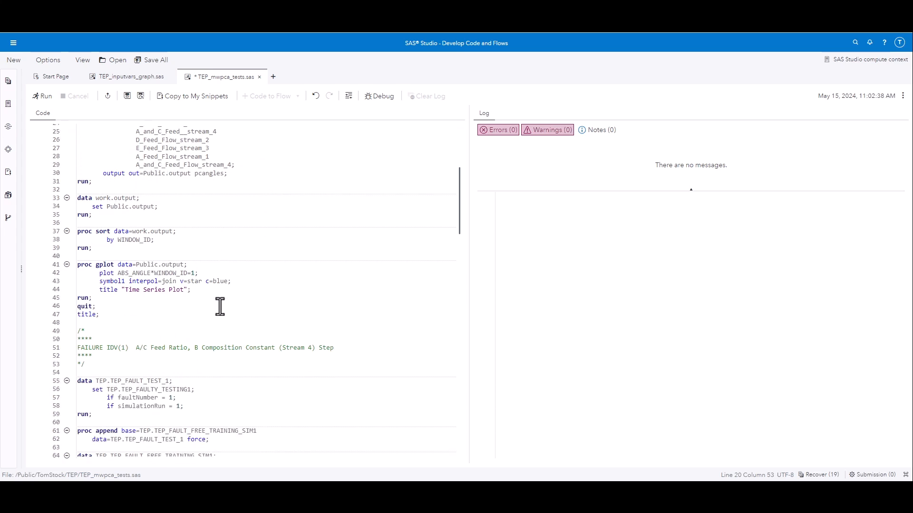
{"action": "left_click_drag", "start_coordinate": [110, 267], "coordinate": [93, 269]}
Step: Review the FAILURE IDV(1) section, including its fault filters, MWPCA procedure and gplot code
{"action": "scroll", "coordinate": [95, 276], "scroll_direction": "down", "scroll_amount": 7}
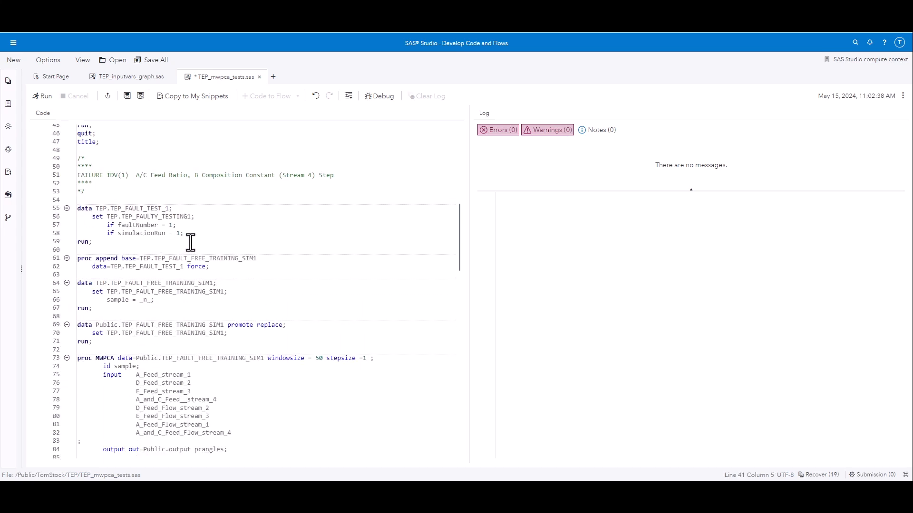
{"action": "left_click_drag", "start_coordinate": [190, 242], "coordinate": [78, 225]}
{"action": "scroll", "coordinate": [136, 257], "scroll_direction": "down", "scroll_amount": 7}
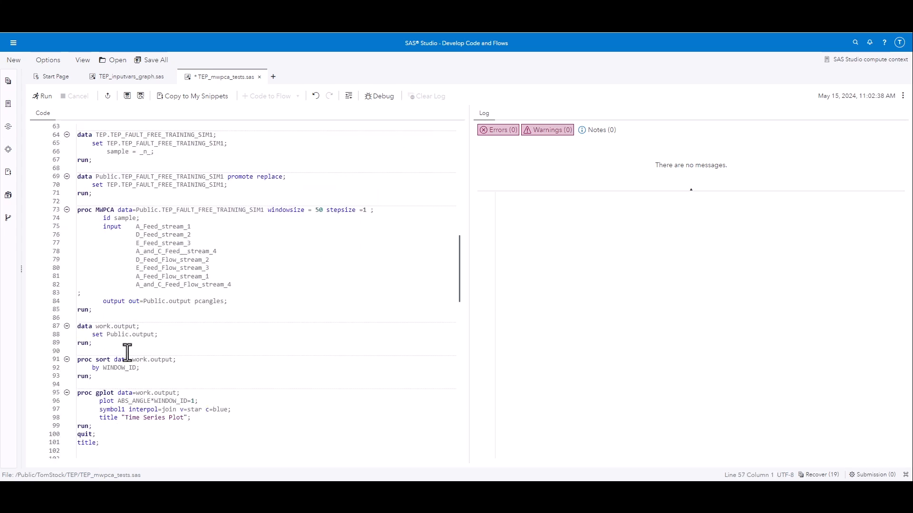
{"action": "left_click_drag", "start_coordinate": [114, 185], "coordinate": [95, 185]}
{"action": "scroll", "coordinate": [124, 259], "scroll_direction": "down", "scroll_amount": 2}
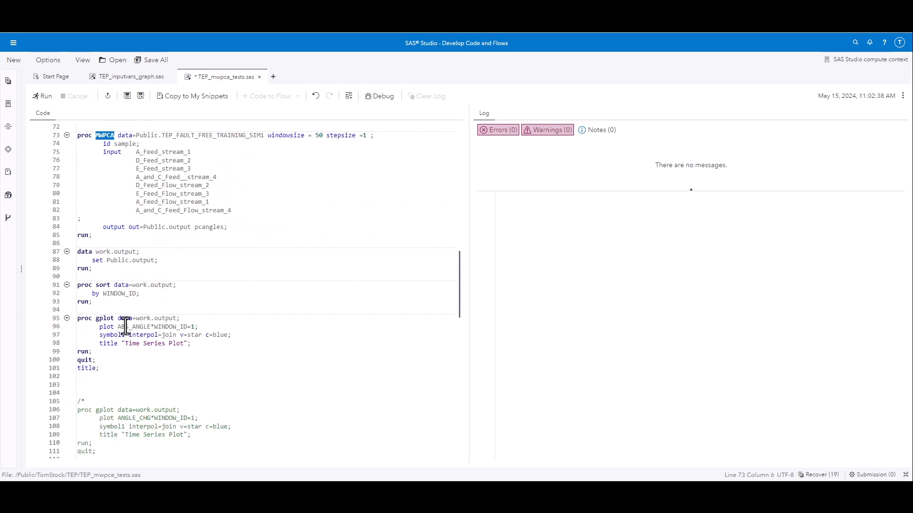
{"action": "left_click_drag", "start_coordinate": [115, 319], "coordinate": [78, 320]}
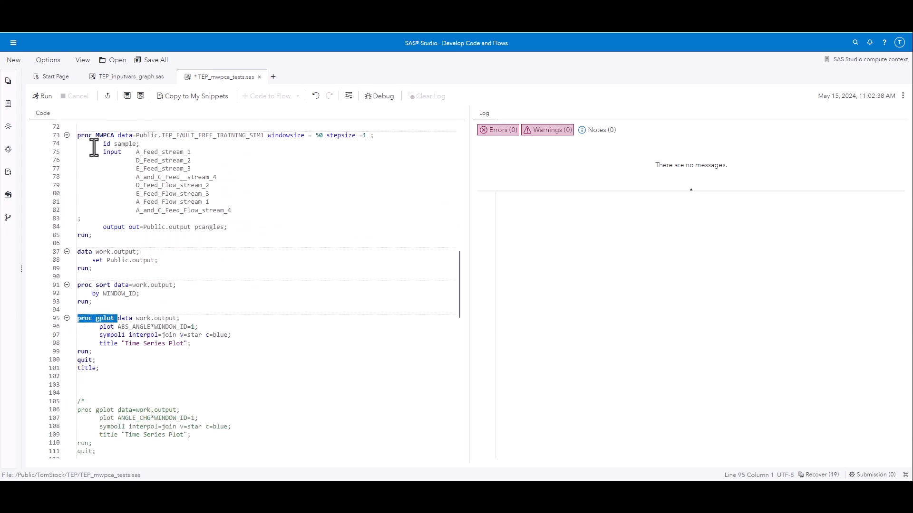
{"action": "left_click", "coordinate": [107, 186]}
Step: Run the whole TEP_mwpca_tests.sas program and widen the results area
{"action": "scroll", "coordinate": [113, 202], "scroll_direction": "up", "scroll_amount": 20}
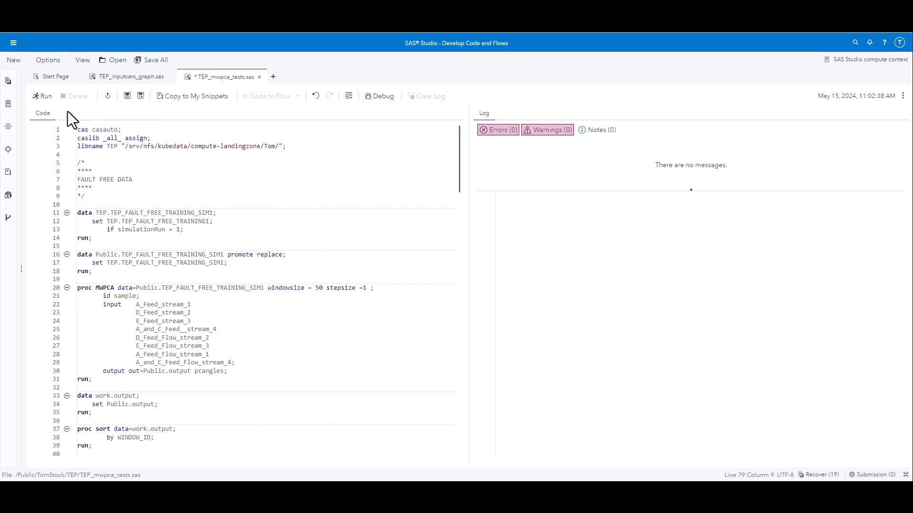
{"action": "left_click", "coordinate": [55, 96]}
{"action": "left_click_drag", "start_coordinate": [473, 289], "coordinate": [319, 285]}
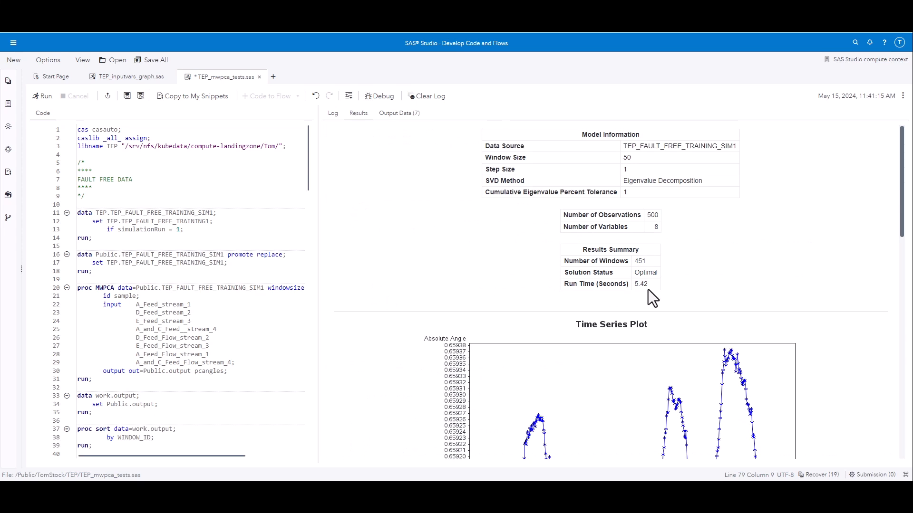
Step: Examine the fault-free and fault absolute angle plots and compare them with the standardized feed data plot from TEP_inputvars_graph.sas
{"action": "scroll", "coordinate": [648, 290], "scroll_direction": "down", "scroll_amount": 3}
{"action": "scroll", "coordinate": [652, 297], "scroll_direction": "down", "scroll_amount": 1}
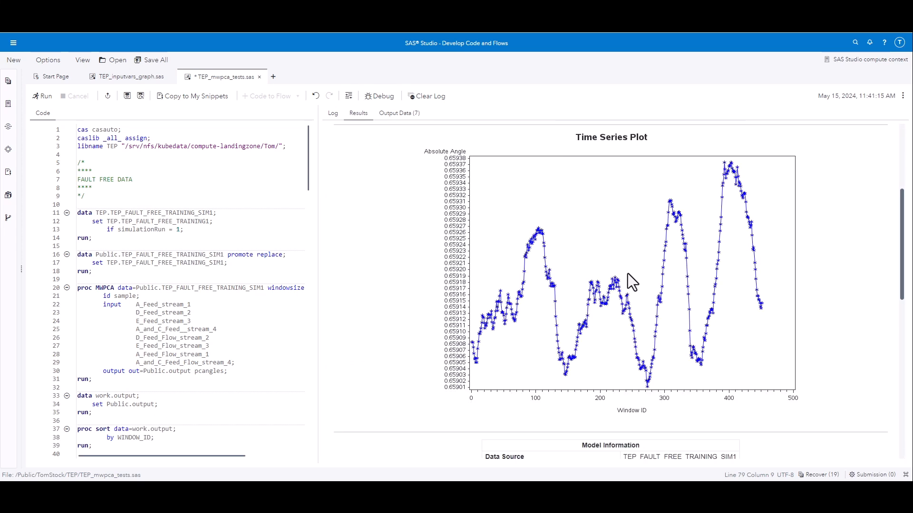
{"action": "scroll", "coordinate": [627, 273], "scroll_direction": "down", "scroll_amount": 9}
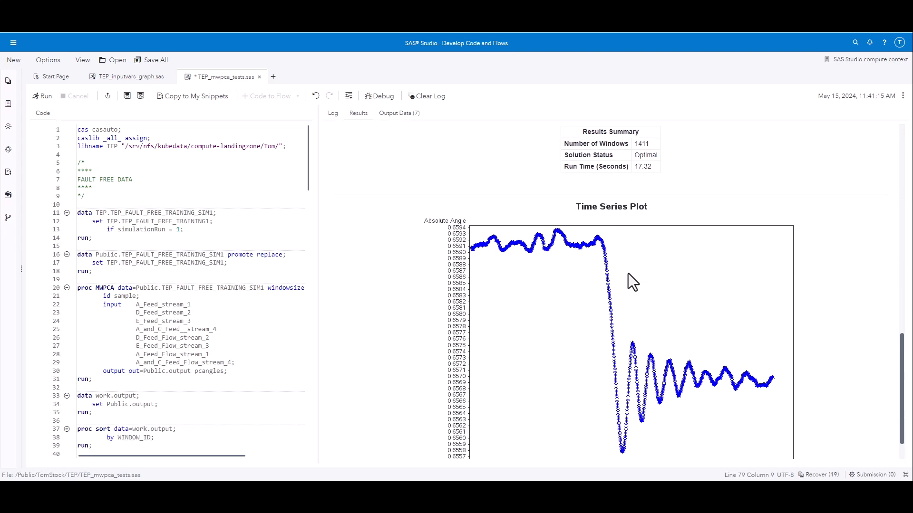
{"action": "scroll", "coordinate": [632, 282], "scroll_direction": "down", "scroll_amount": 1}
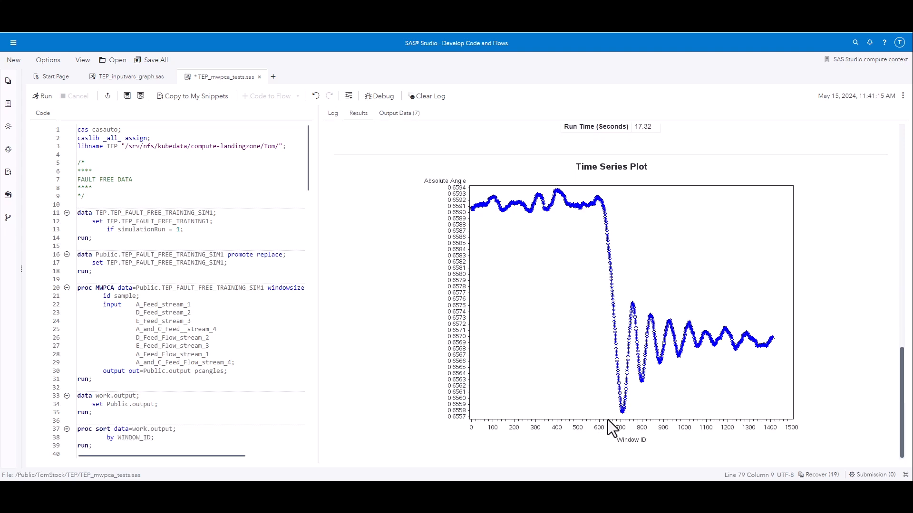
{"action": "left_click", "coordinate": [131, 78]}
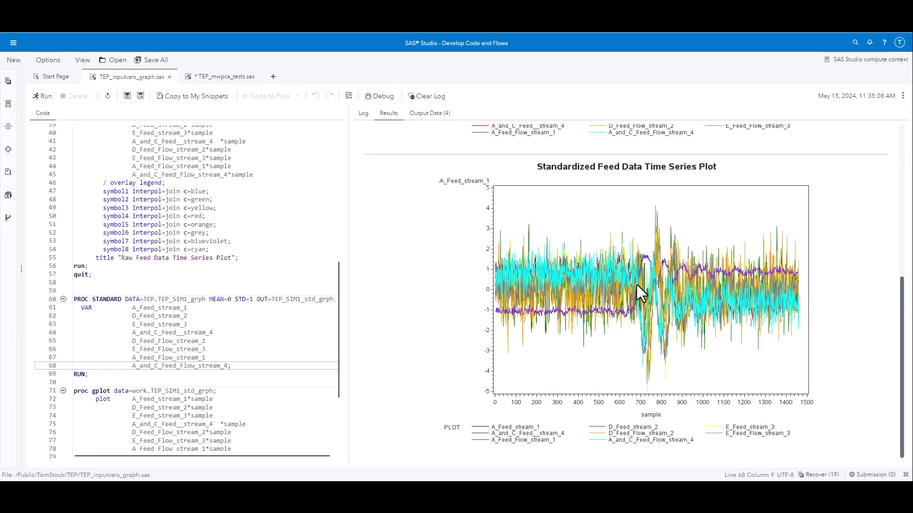
{"action": "left_click", "coordinate": [235, 79]}
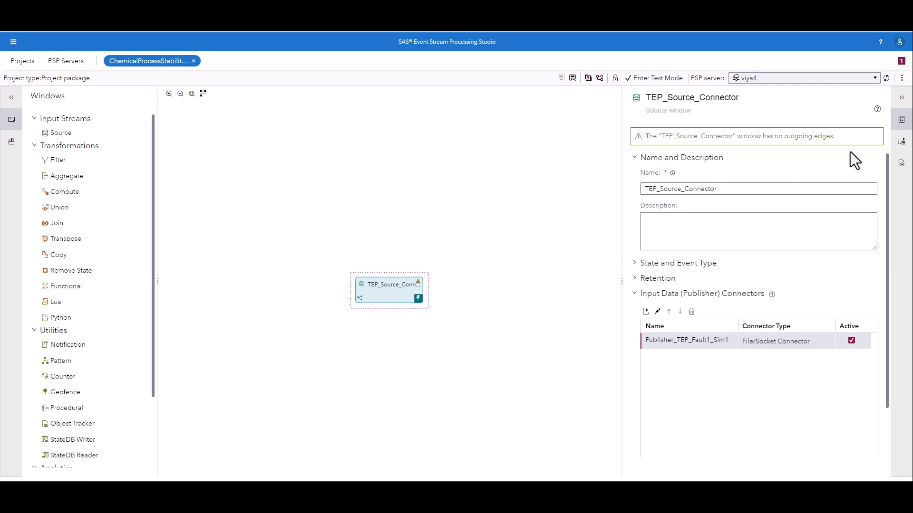
Step: Review the output schema fields of the TEP_Source_Connector window in the event stream project
{"action": "left_click", "coordinate": [901, 141]}
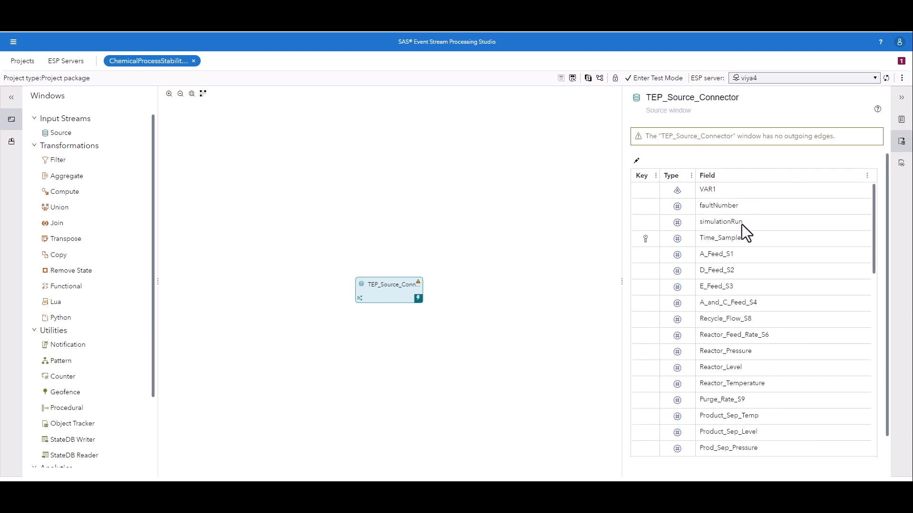
{"action": "scroll", "coordinate": [753, 307], "scroll_direction": "down", "scroll_amount": 13}
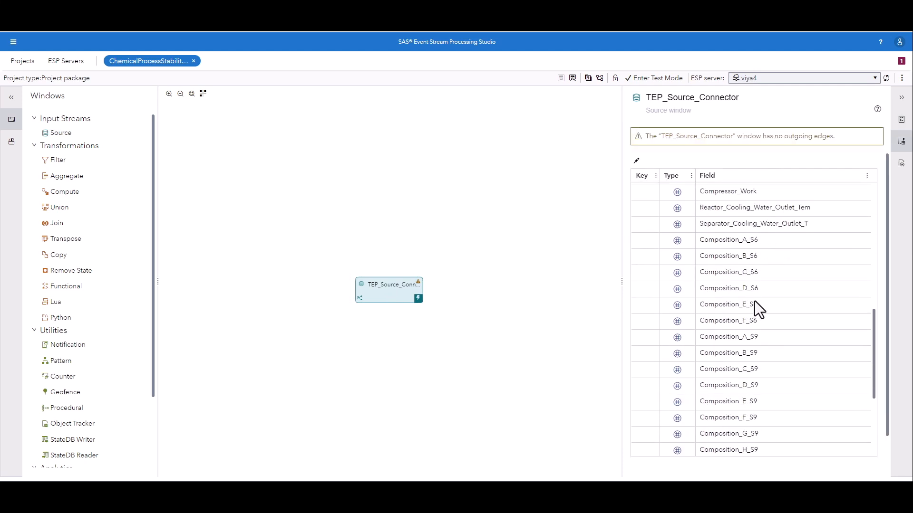
{"action": "scroll", "coordinate": [754, 301], "scroll_direction": "up", "scroll_amount": 13}
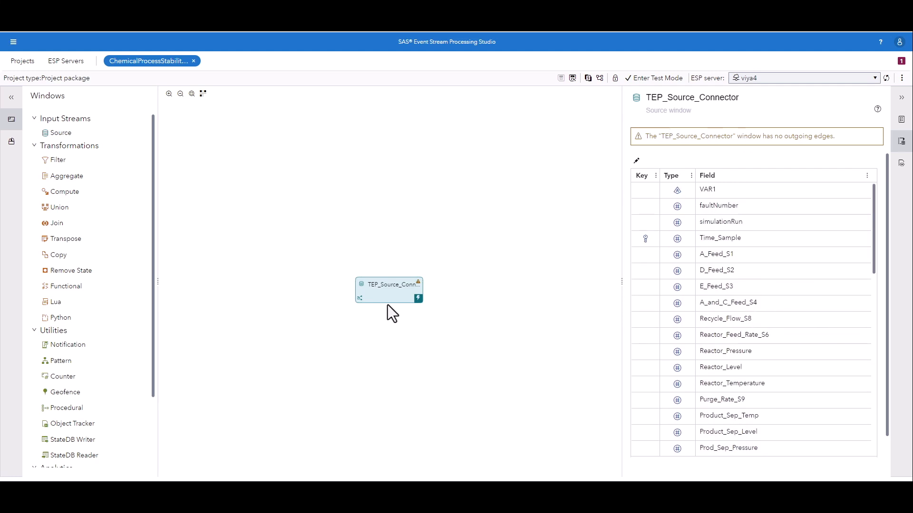
Step: Run the project in test mode to watch events stream through TEP_Source_Connector, stop the test and return to the project
{"action": "left_click", "coordinate": [641, 81]}
{"action": "left_click", "coordinate": [533, 79]}
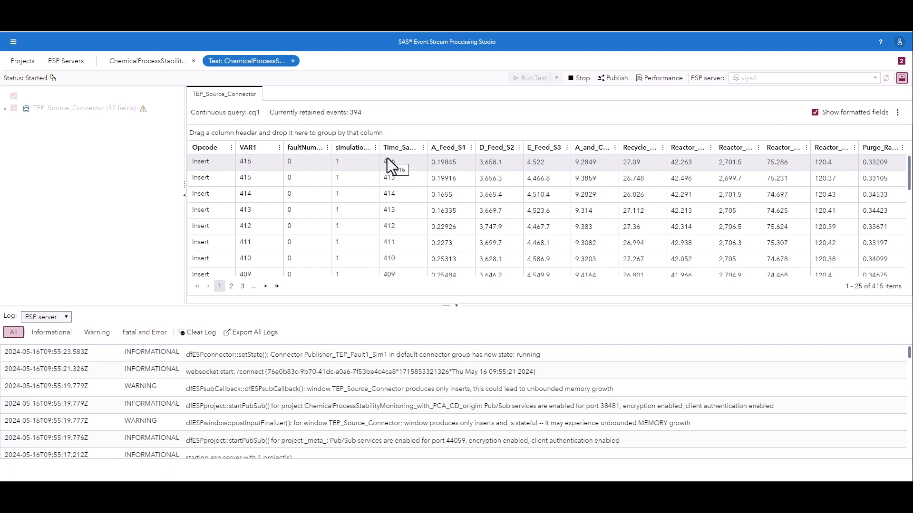
{"action": "left_click", "coordinate": [575, 80]}
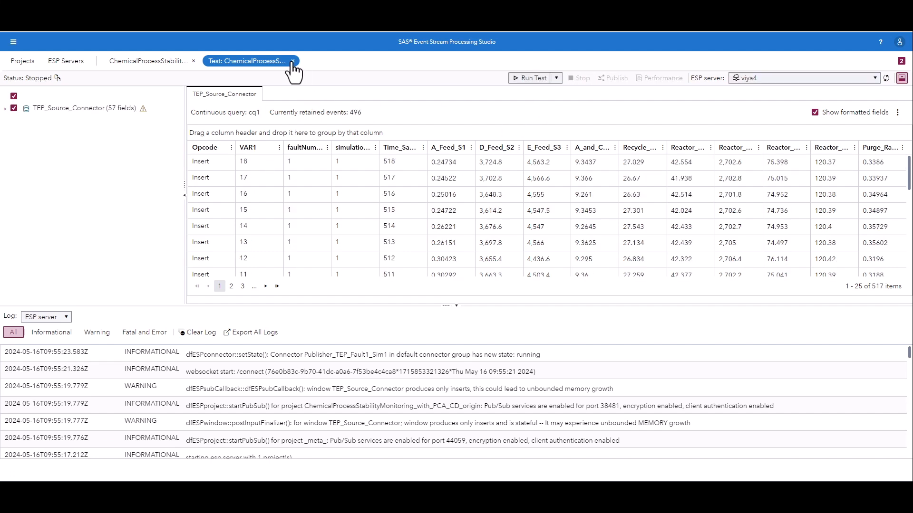
{"action": "left_click", "coordinate": [292, 62]}
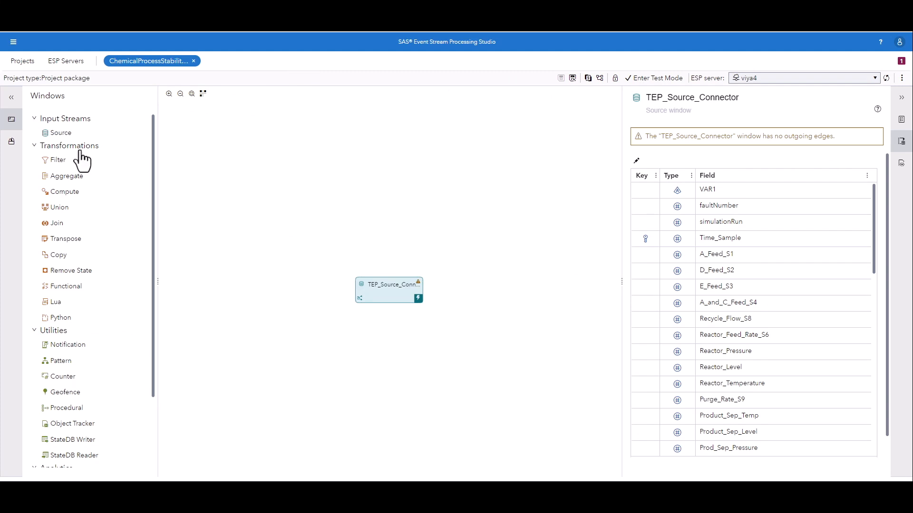
Step: Add a Calculate analytics window below TEP_Source_Connector and connect the source window to it
{"action": "left_click", "coordinate": [34, 145]}
{"action": "left_click", "coordinate": [34, 161]}
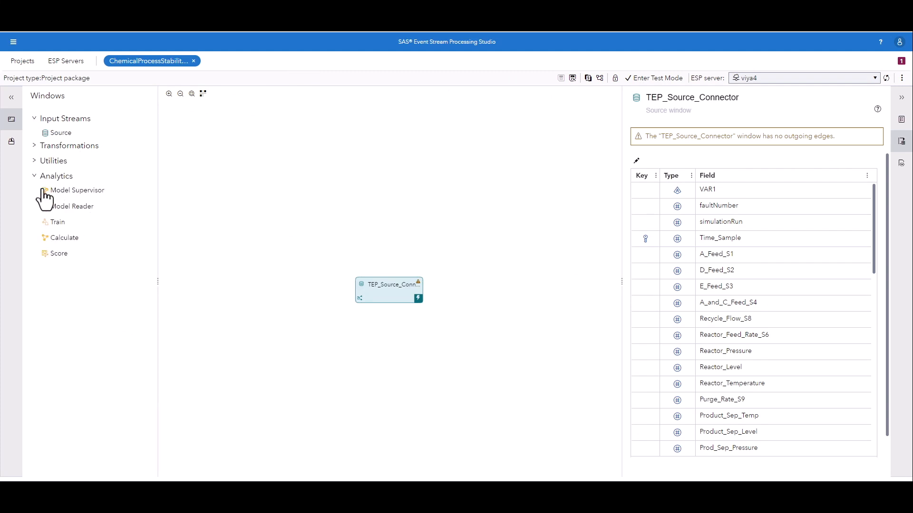
{"action": "left_click_drag", "start_coordinate": [59, 238], "coordinate": [396, 354]}
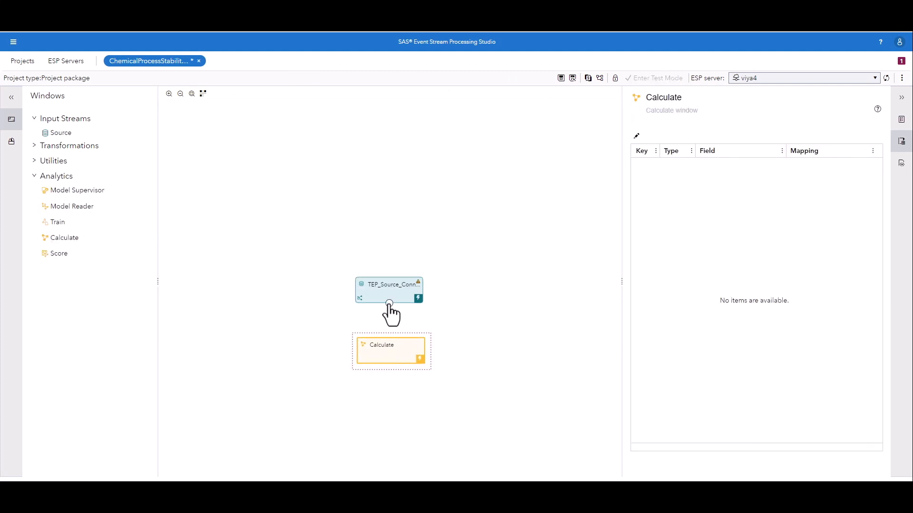
{"action": "left_click_drag", "start_coordinate": [389, 303], "coordinate": [391, 338]}
{"action": "left_click", "coordinate": [398, 340]}
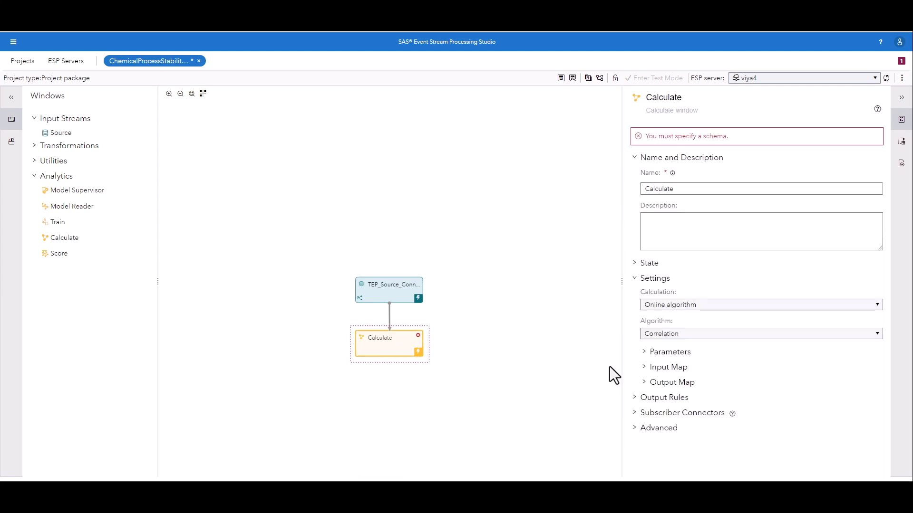
Step: Set the Calculate window's online algorithm to SST
{"action": "left_click", "coordinate": [680, 334]}
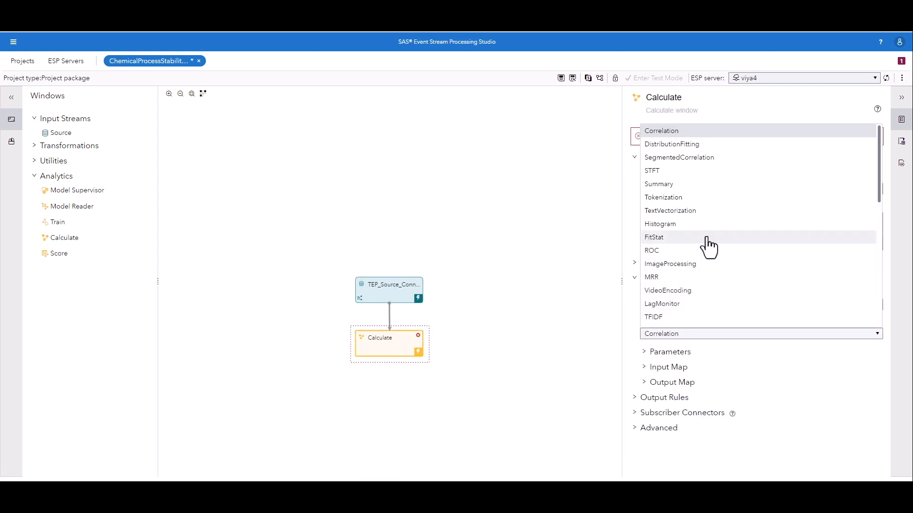
{"action": "scroll", "coordinate": [703, 248], "scroll_direction": "down", "scroll_amount": 4}
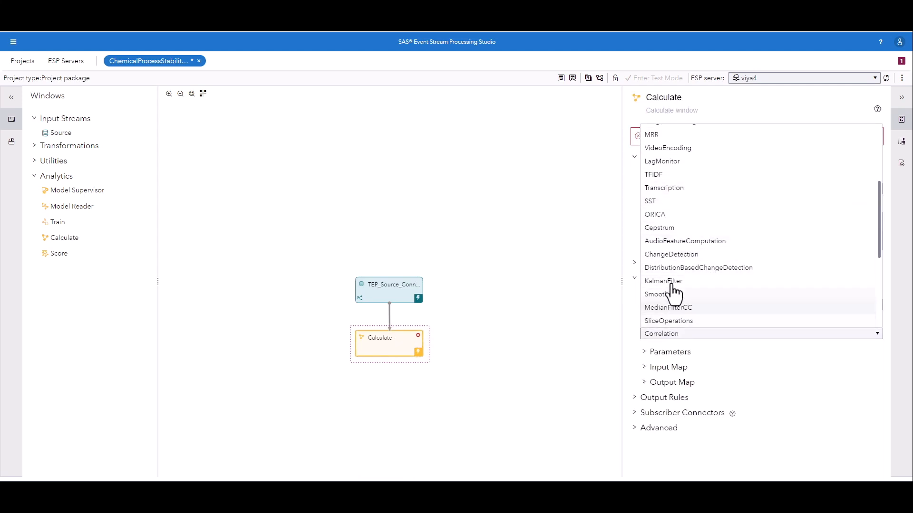
{"action": "left_click", "coordinate": [660, 203]}
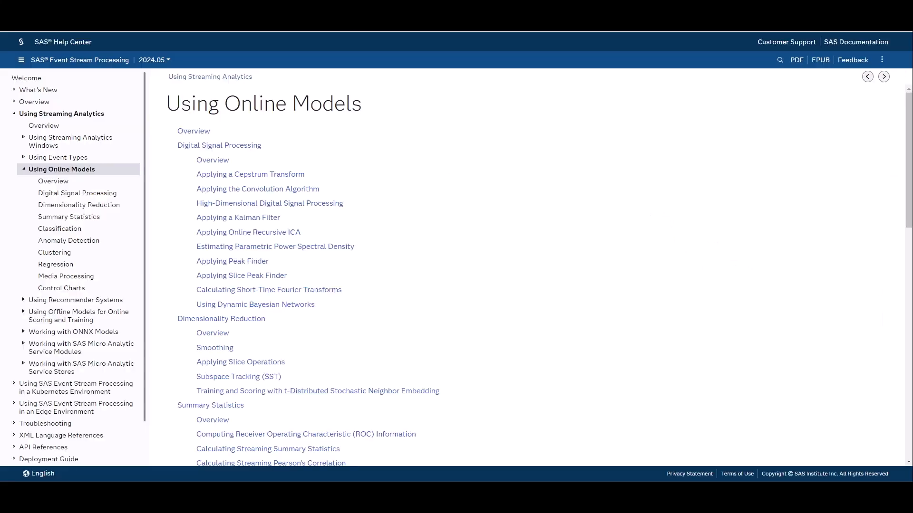
Step: Read the Subspace Tracking (SST) topic in SAS Help Center, including moving windows principal component analysis, the source example and the windowLength parameter
{"action": "left_click", "coordinate": [256, 372]}
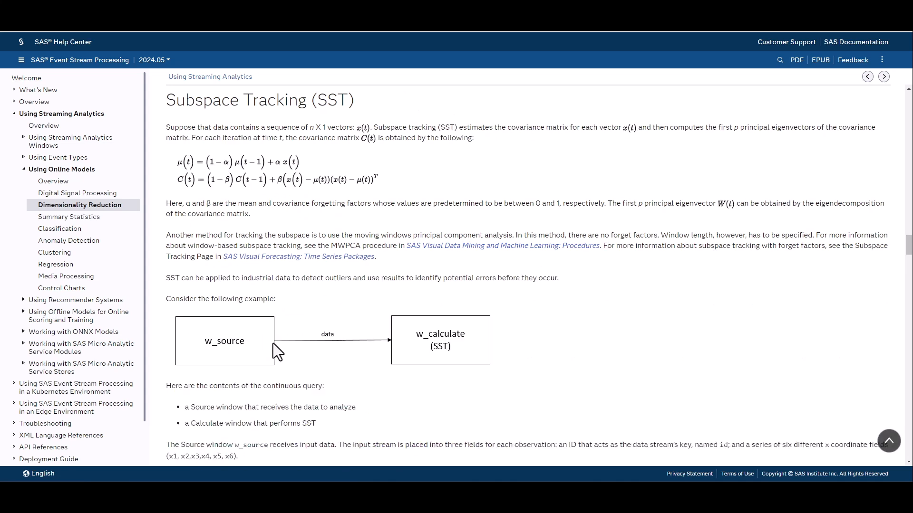
{"action": "left_click_drag", "start_coordinate": [236, 235], "coordinate": [510, 236]}
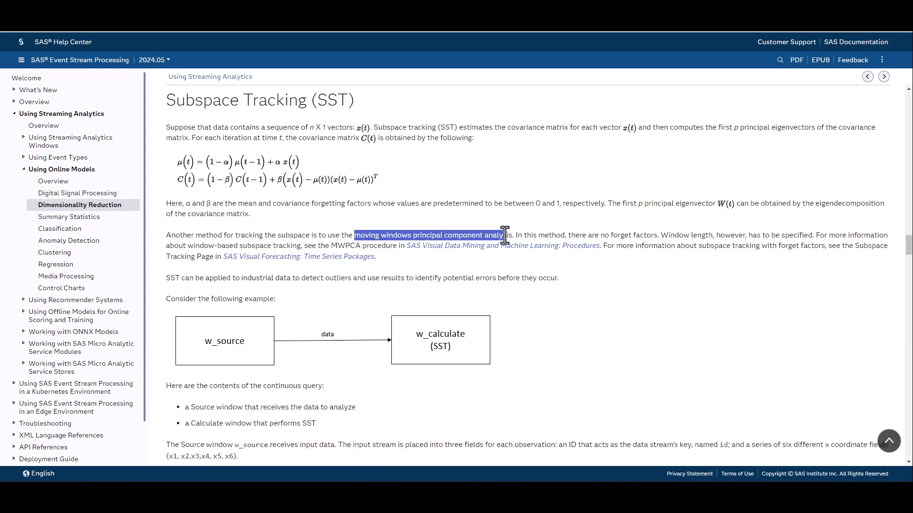
{"action": "left_click_drag", "start_coordinate": [332, 246], "coordinate": [398, 247]}
{"action": "scroll", "coordinate": [341, 287], "scroll_direction": "down", "scroll_amount": 20}
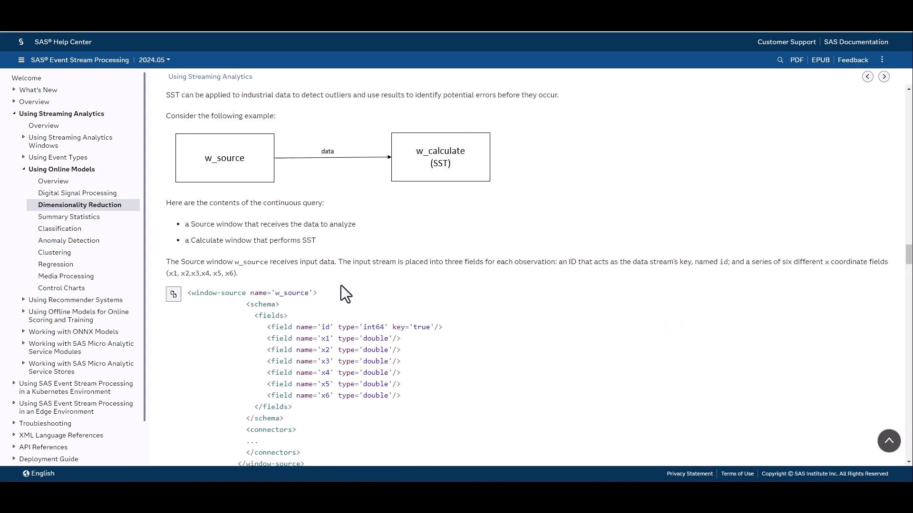
{"action": "scroll", "coordinate": [326, 275], "scroll_direction": "down", "scroll_amount": 2}
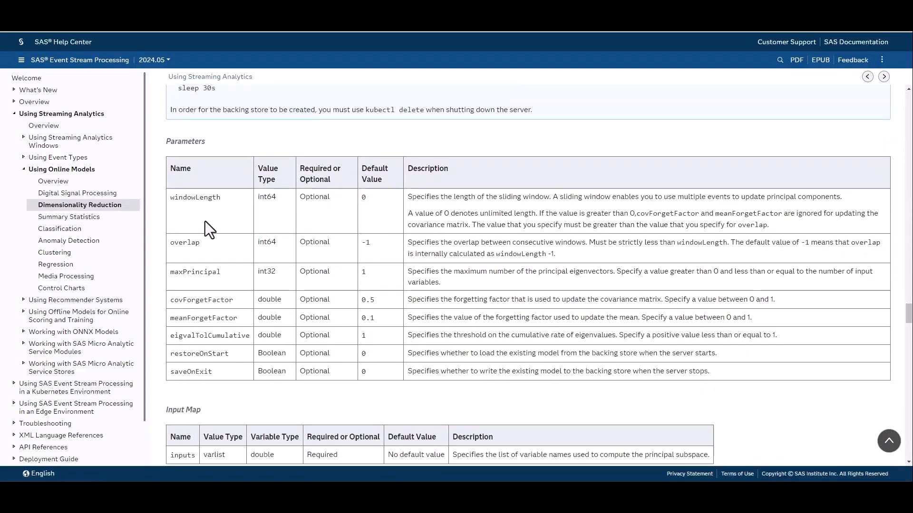
{"action": "left_click_drag", "start_coordinate": [221, 198], "coordinate": [168, 199]}
{"action": "scroll", "coordinate": [214, 240], "scroll_direction": "down", "scroll_amount": 4}
{"action": "scroll", "coordinate": [215, 240], "scroll_direction": "down", "scroll_amount": 4}
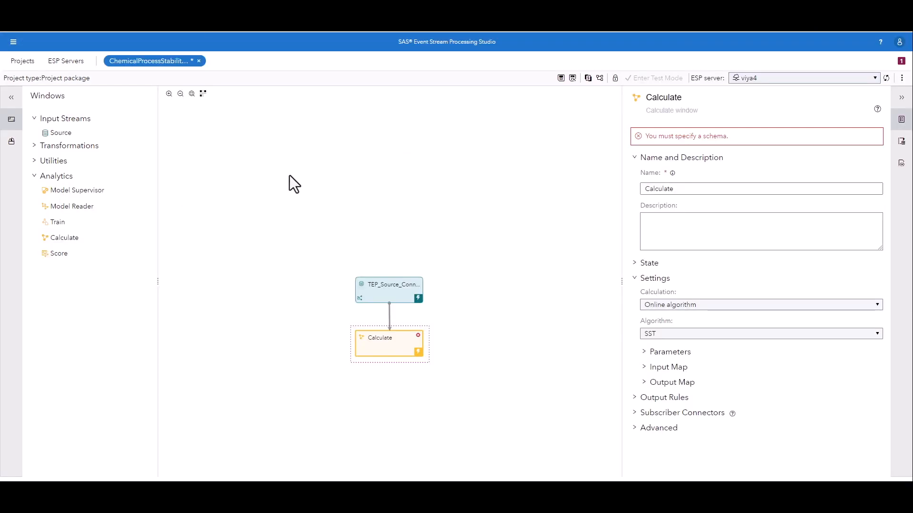
Step: Rename the Calculate window PCA and set its windowLength parameter to 50
{"action": "left_click", "coordinate": [675, 189]}
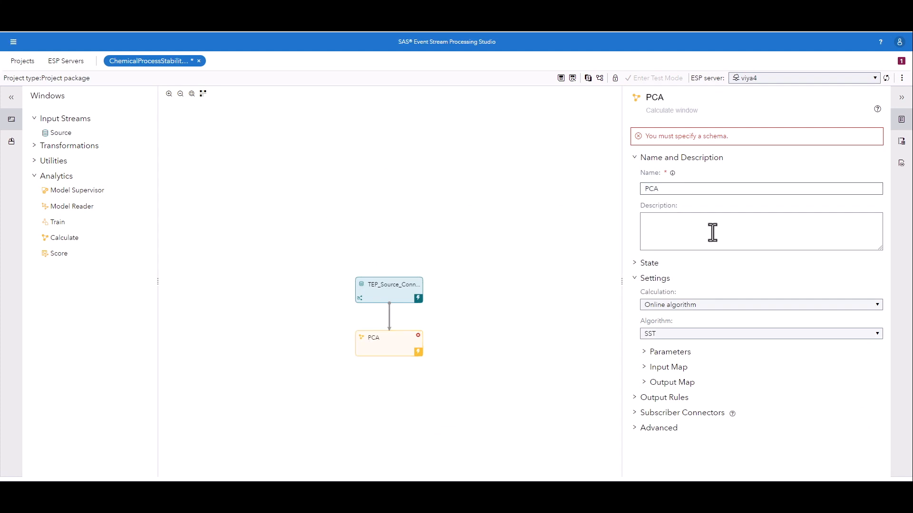
{"action": "left_click", "coordinate": [722, 269]}
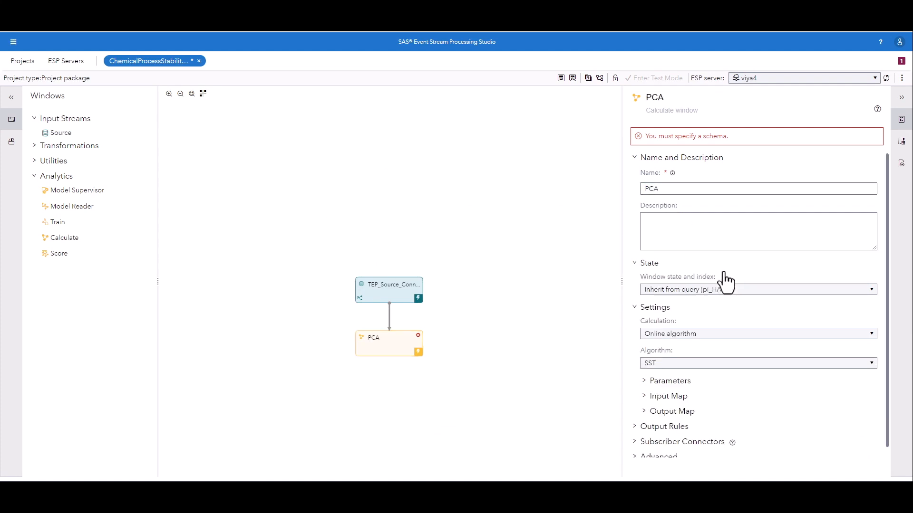
{"action": "left_click", "coordinate": [672, 381]}
{"action": "scroll", "coordinate": [681, 375], "scroll_direction": "down", "scroll_amount": 2}
{"action": "left_click", "coordinate": [771, 318]}
{"action": "double_click", "coordinate": [772, 318]}
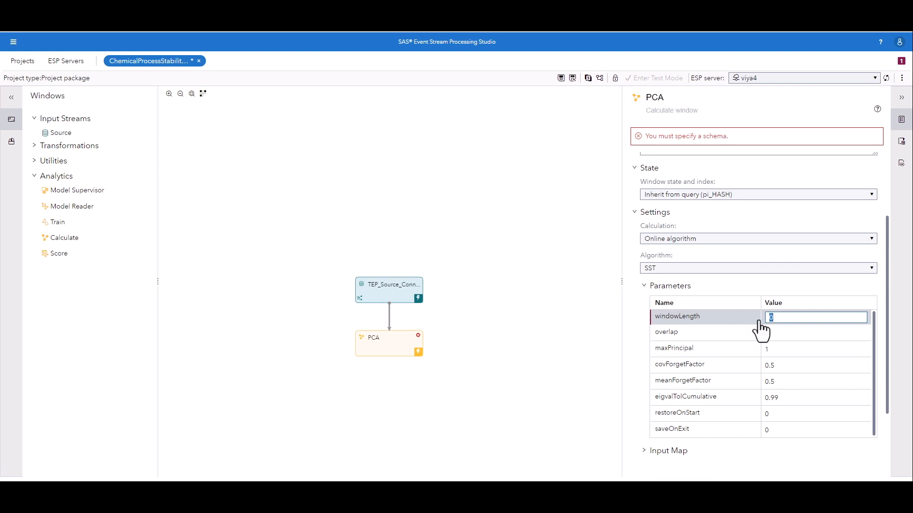
{"action": "left_click", "coordinate": [787, 290]}
Step: Map A_Feed_S1, D_Feed_S2, E_Feed_S3 and A_and_C_Feed_S4 to the inputs role in the PCA window's input map
{"action": "left_click", "coordinate": [670, 386]}
{"action": "scroll", "coordinate": [675, 285], "scroll_direction": "down", "scroll_amount": 3}
{"action": "left_click", "coordinate": [767, 270]}
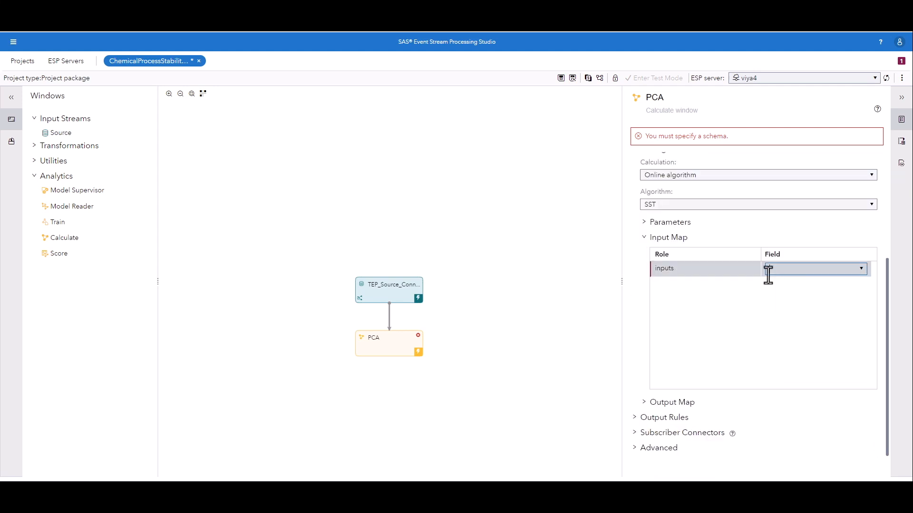
{"action": "left_click", "coordinate": [860, 270]}
{"action": "left_click", "coordinate": [798, 335]}
{"action": "left_click", "coordinate": [802, 349]}
{"action": "left_click", "coordinate": [797, 370]}
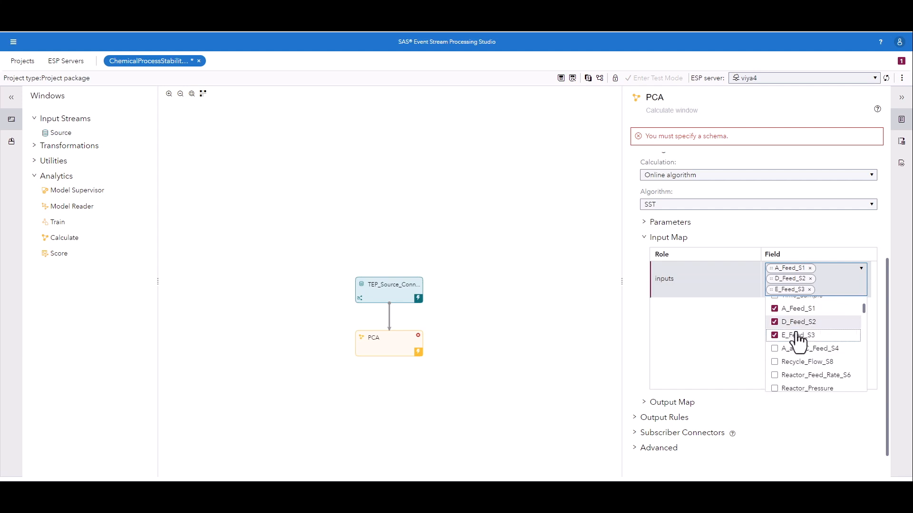
{"action": "left_click", "coordinate": [803, 358]}
Step: Add D_Feed_Flow_Stream_2, E_Feed_Flow_Stream_3, A_Feed_Flow_Stream_1 and the A_and_C feed flow stream field to the inputs role
{"action": "scroll", "coordinate": [806, 354], "scroll_direction": "down", "scroll_amount": 2}
{"action": "scroll", "coordinate": [806, 348], "scroll_direction": "down", "scroll_amount": 10}
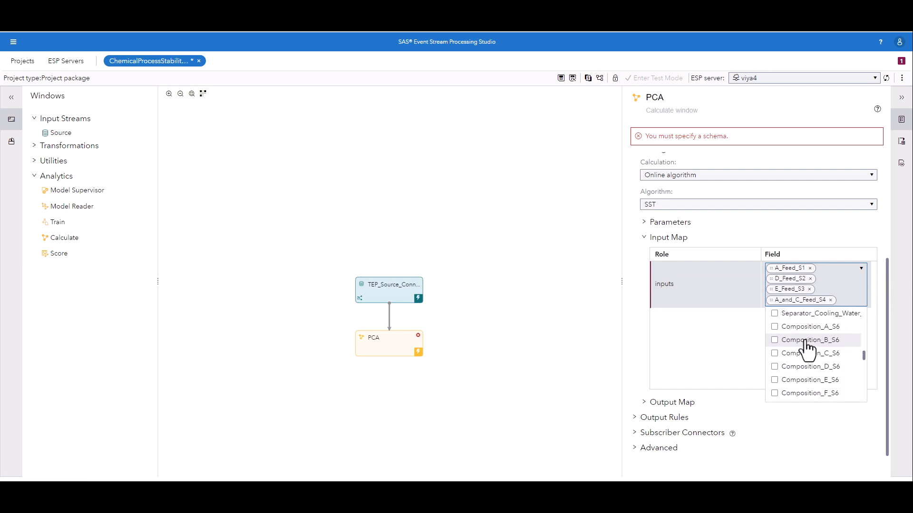
{"action": "left_click", "coordinate": [807, 343]}
{"action": "left_click", "coordinate": [808, 367]}
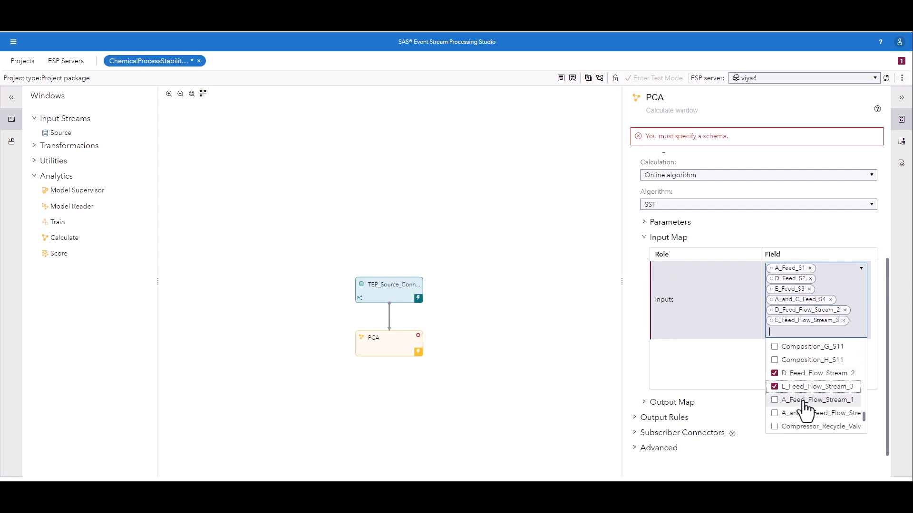
{"action": "left_click", "coordinate": [805, 402]}
{"action": "right_click", "coordinate": [803, 409]}
{"action": "left_click", "coordinate": [808, 423]}
{"action": "scroll", "coordinate": [761, 378], "scroll_direction": "down", "scroll_amount": 2}
{"action": "left_click", "coordinate": [645, 247]}
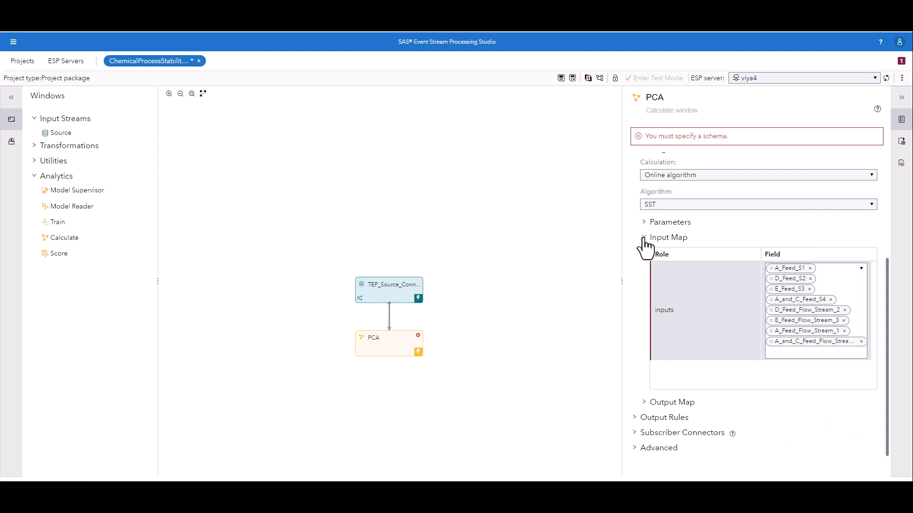
{"action": "left_click", "coordinate": [645, 238]}
Step: Map the PCAbsoluteAngleOut role in the PCA window's output map to a new field named PCAAbsoluteAngleOut
{"action": "left_click", "coordinate": [666, 403]}
{"action": "scroll", "coordinate": [672, 384], "scroll_direction": "down", "scroll_amount": 1}
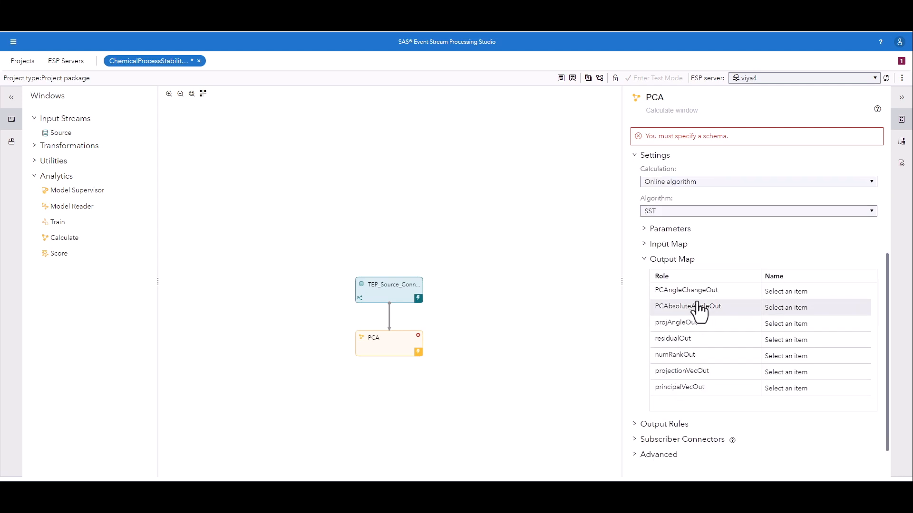
{"action": "left_click", "coordinate": [778, 310]}
{"action": "type", "text": "PCAAbsoluteAngleOut"}
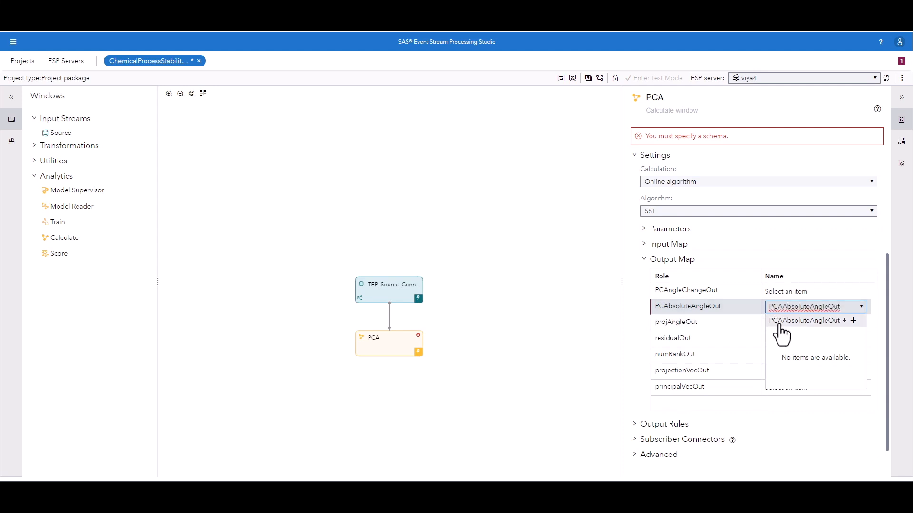
{"action": "left_click", "coordinate": [780, 323]}
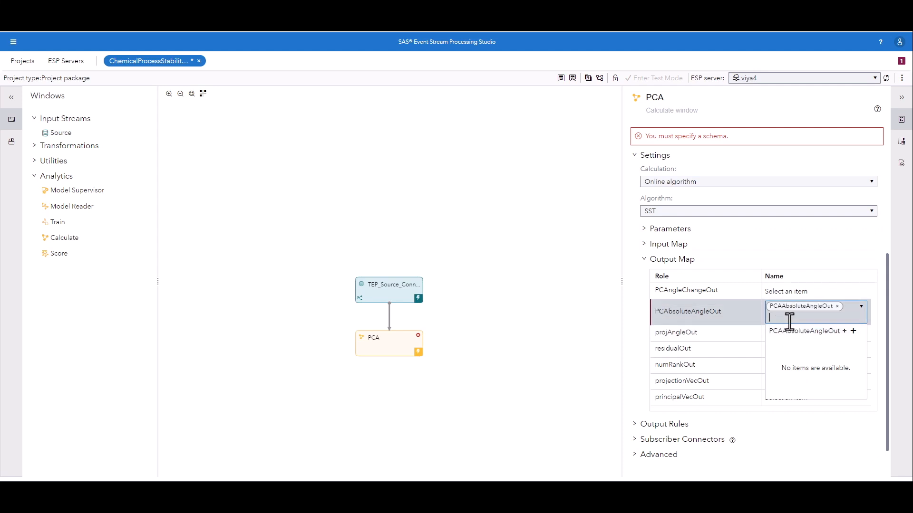
Step: Copy the Time_Sample key field from the input schema into the PCA window's output schema
{"action": "left_click", "coordinate": [901, 142]}
{"action": "left_click", "coordinate": [636, 160]}
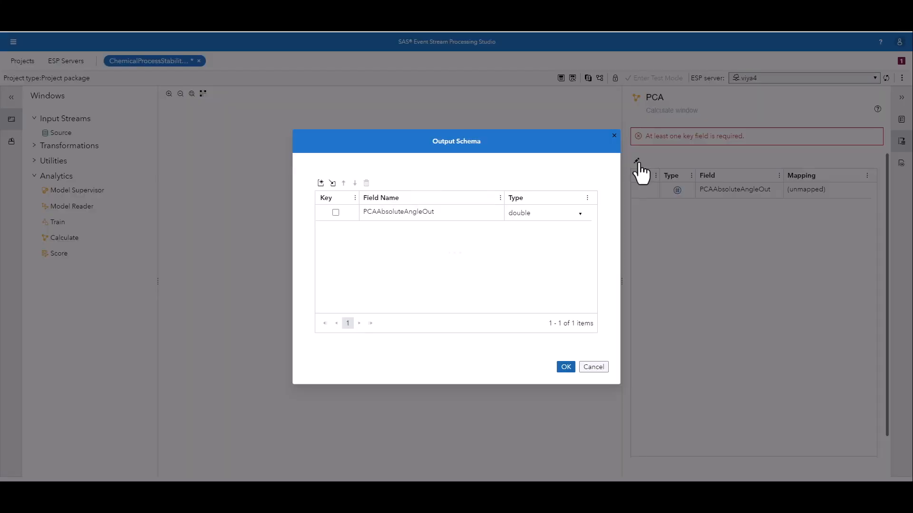
{"action": "left_click", "coordinate": [335, 181]}
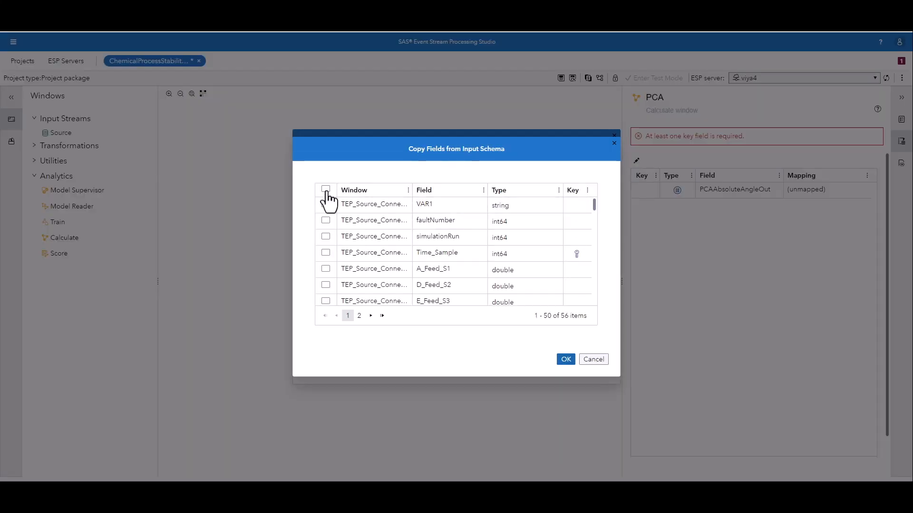
{"action": "left_click", "coordinate": [326, 253]}
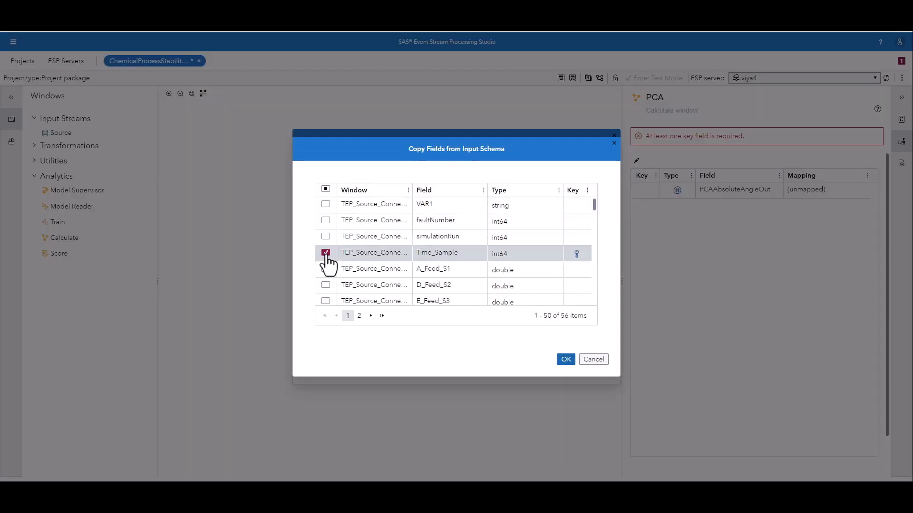
{"action": "left_click", "coordinate": [566, 361]}
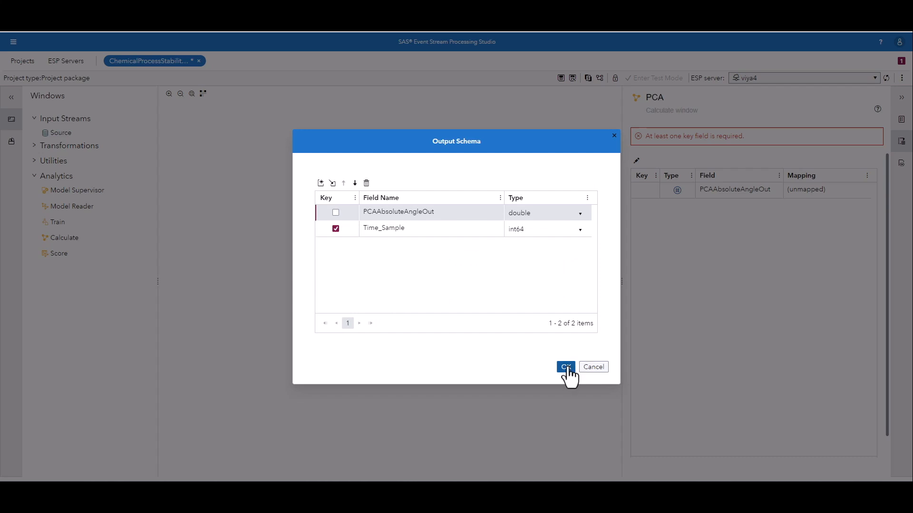
{"action": "left_click", "coordinate": [566, 367]}
{"action": "left_click", "coordinate": [361, 193]}
Step: Add a subscriber connector named Write_PCA_to_CAS to the PCA window
{"action": "left_click", "coordinate": [394, 321]}
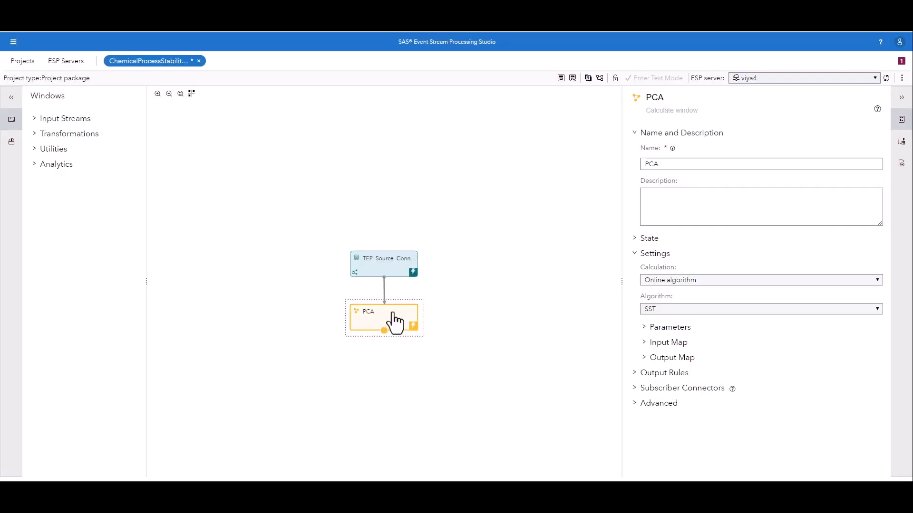
{"action": "left_click", "coordinate": [641, 388]}
{"action": "scroll", "coordinate": [643, 332], "scroll_direction": "down", "scroll_amount": 2}
{"action": "left_click", "coordinate": [646, 311]}
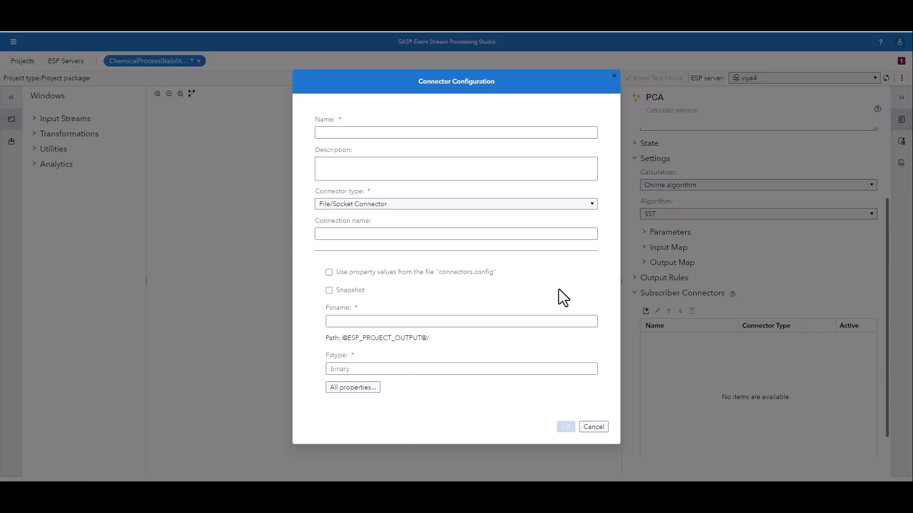
{"action": "left_click", "coordinate": [419, 133]}
{"action": "type", "text": "Write_PCA_to_CAS"}
Step: Make the connector an Adapter connector and use the dfesp_cas_adapter command copied from TEP_ESP_mwpca_Output_Analysis.sas in SAS Studio as its command
{"action": "left_click", "coordinate": [415, 206]}
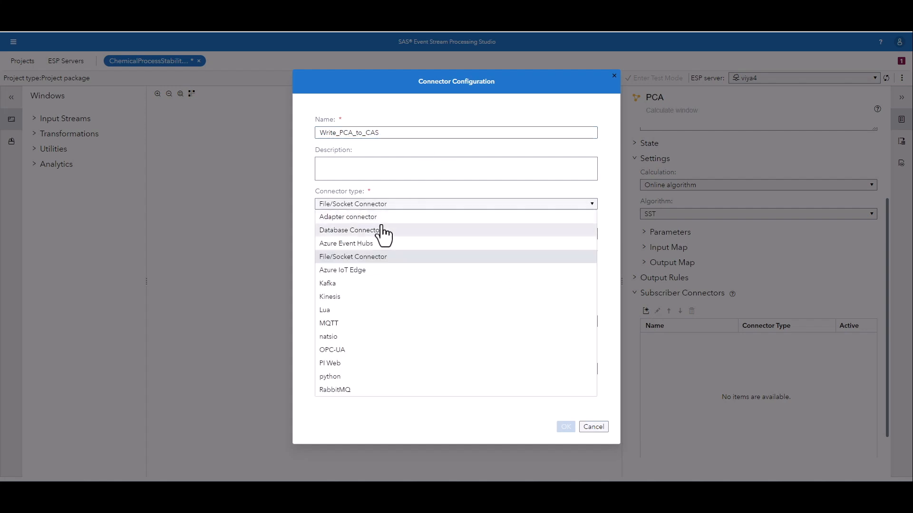
{"action": "left_click", "coordinate": [351, 218]}
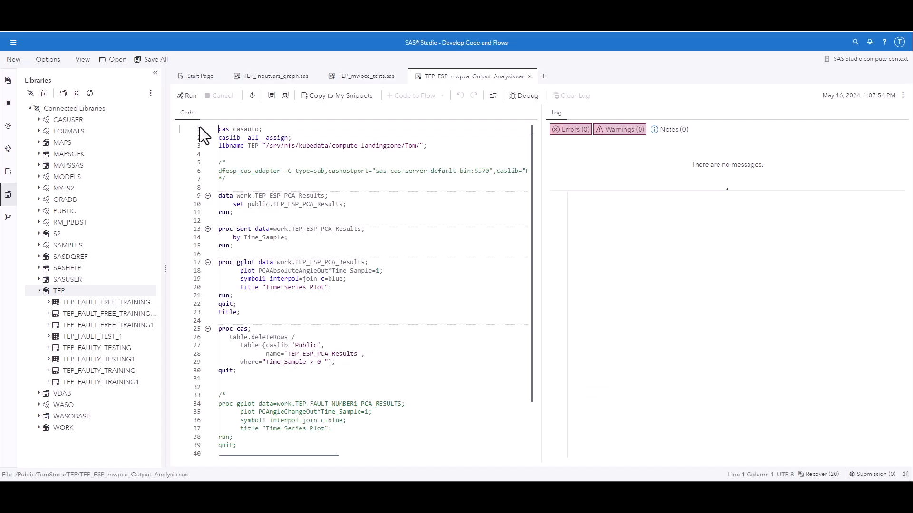
{"action": "left_click", "coordinate": [222, 171]}
{"action": "triple_click", "coordinate": [223, 172]}
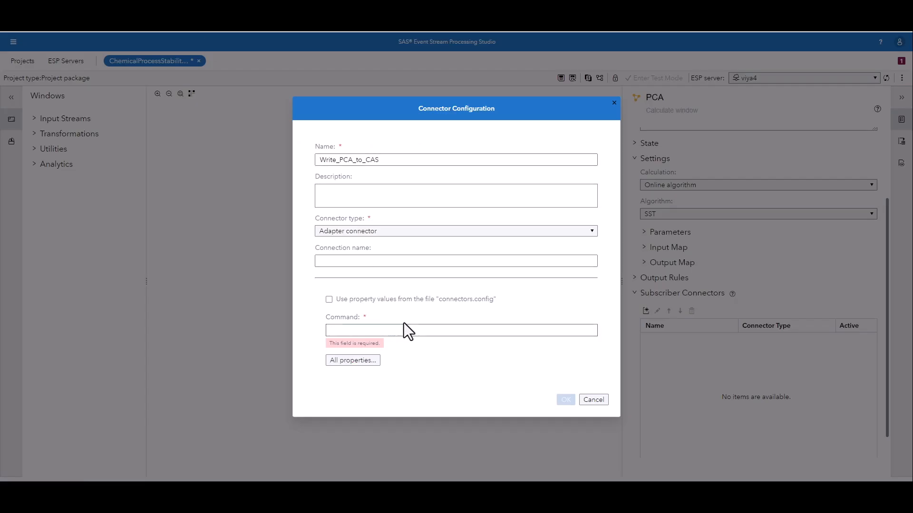
{"action": "key", "text": "ctrl+v"}
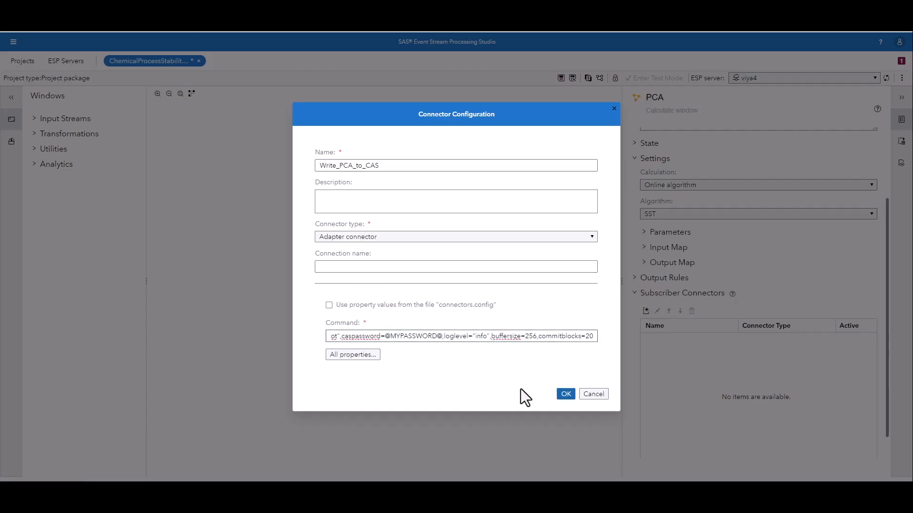
{"action": "left_click", "coordinate": [567, 394]}
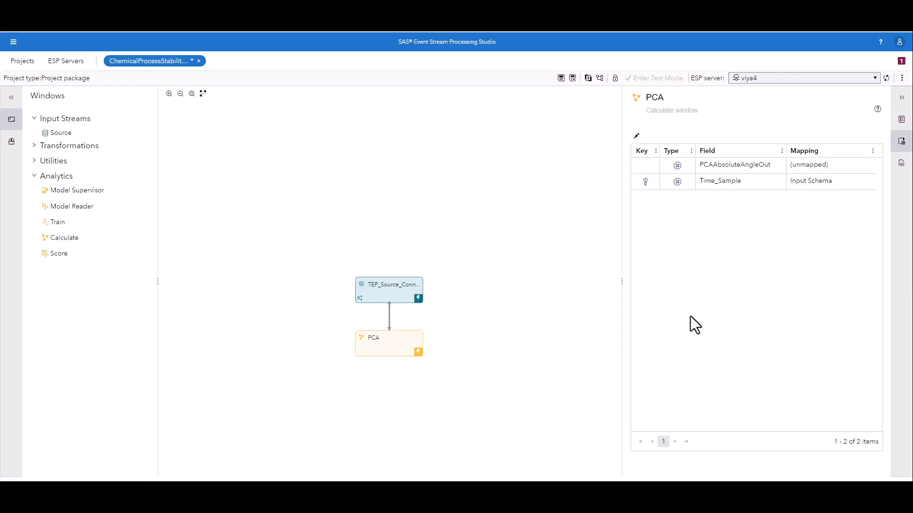
Step: Save the project and run it in test mode on the viya4 ESP server
{"action": "left_click", "coordinate": [560, 78]}
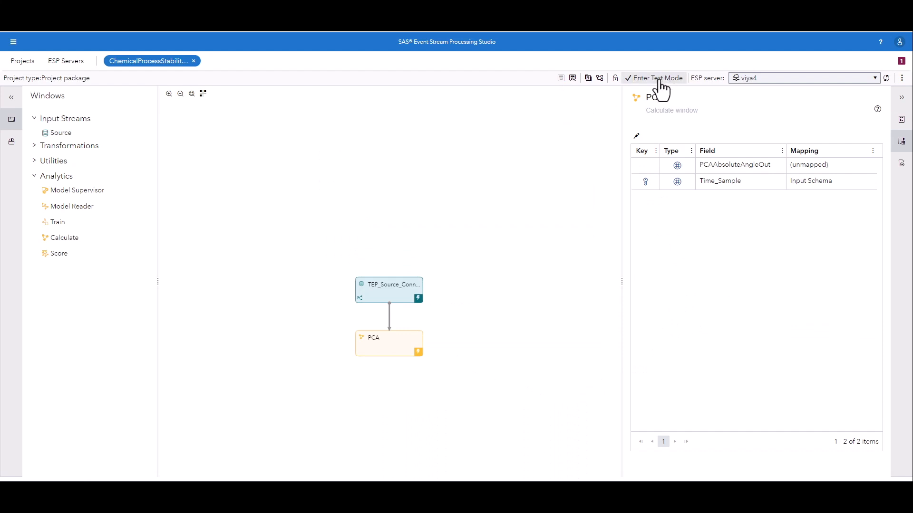
{"action": "left_click", "coordinate": [656, 78]}
{"action": "left_click", "coordinate": [536, 79]}
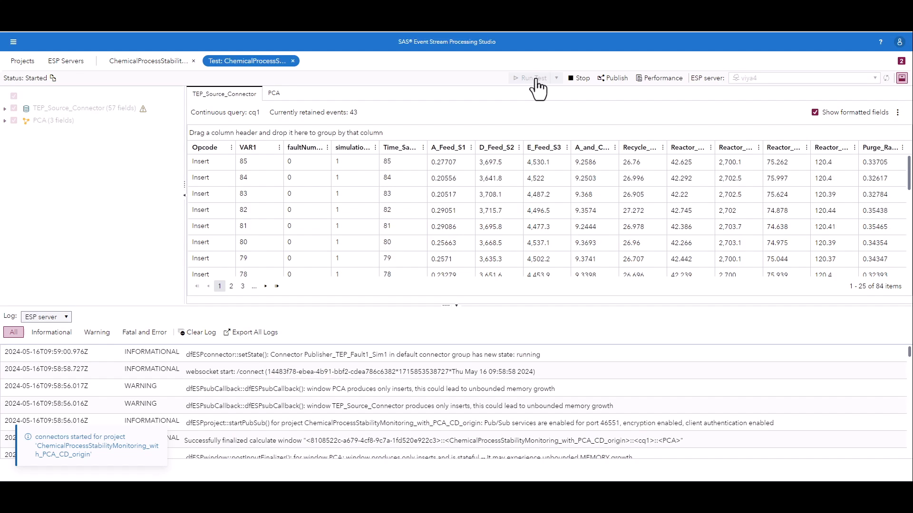
Step: Review the PCA window's streamed output events and stop the test
{"action": "left_click", "coordinate": [273, 94]}
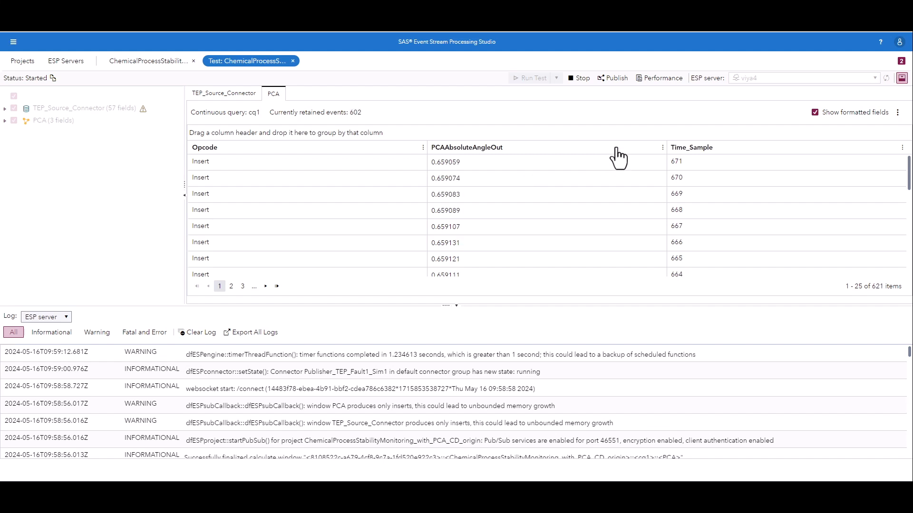
{"action": "left_click", "coordinate": [580, 79]}
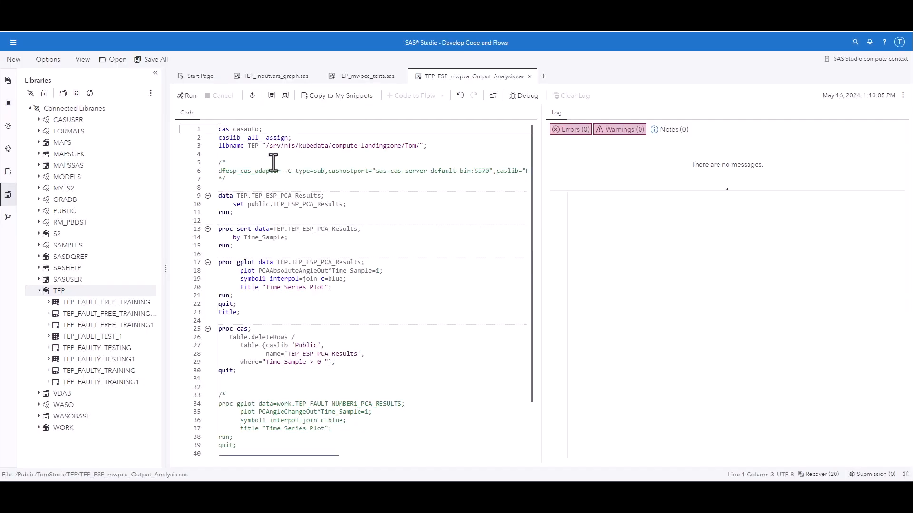
Step: In SAS Studio, run the code through the data step that copies public.TEP_ESP_PCA_Results into the TEP library
{"action": "left_click_drag", "start_coordinate": [328, 456], "coordinate": [241, 313]}
{"action": "double_click", "coordinate": [439, 172]}
{"action": "left_click_drag", "start_coordinate": [238, 212], "coordinate": [201, 130]}
{"action": "left_click", "coordinate": [190, 97]}
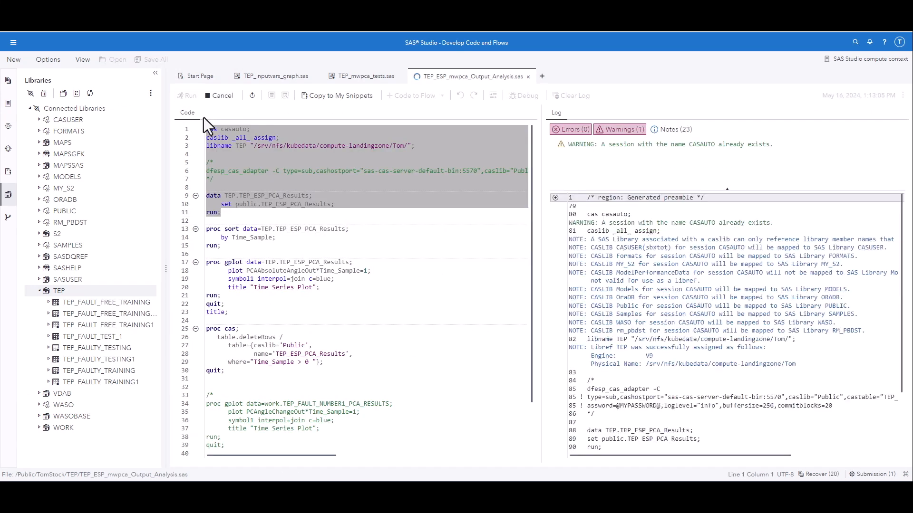
Step: Run the sort and plot code for PCAAbsoluteAngleOut against Time_Sample, and compare the plot with the one in TEP_mwpca_tests.sas
{"action": "left_click_drag", "start_coordinate": [207, 219], "coordinate": [241, 321]}
{"action": "left_click", "coordinate": [189, 97]}
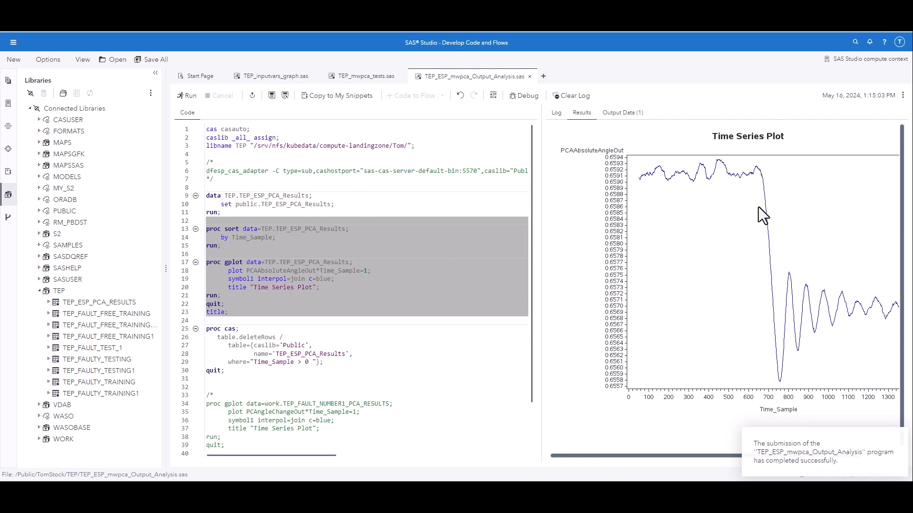
{"action": "left_click", "coordinate": [355, 78]}
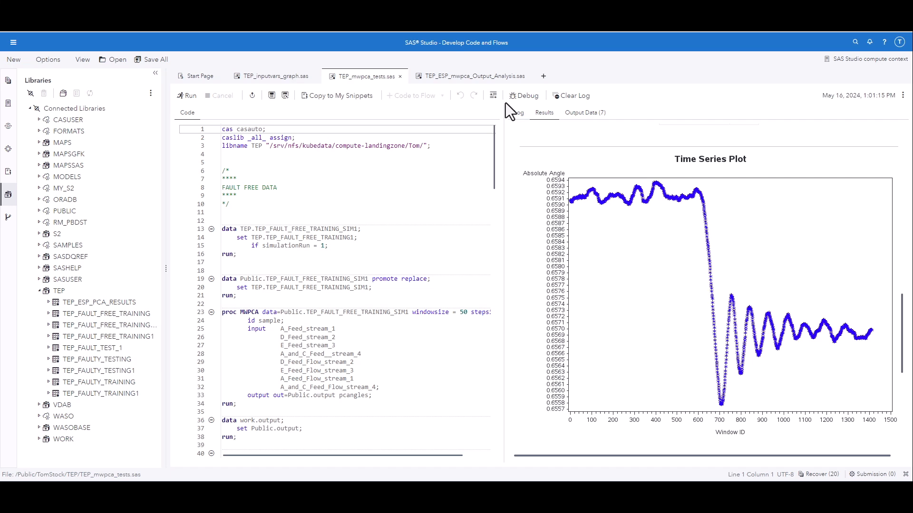
{"action": "left_click", "coordinate": [470, 78]}
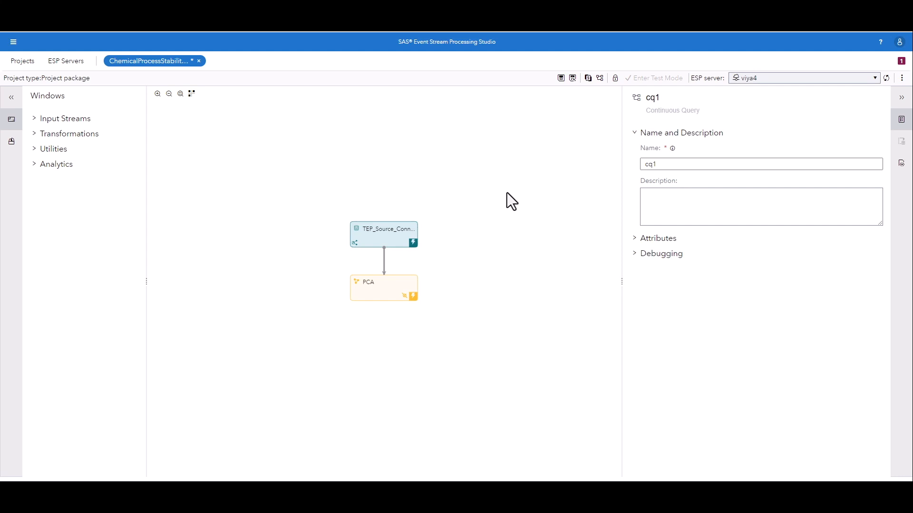
Step: In SAS Event Stream Processing Studio, add a Calculate window below the PCA window and connect PCA to it
{"action": "left_click", "coordinate": [391, 295]}
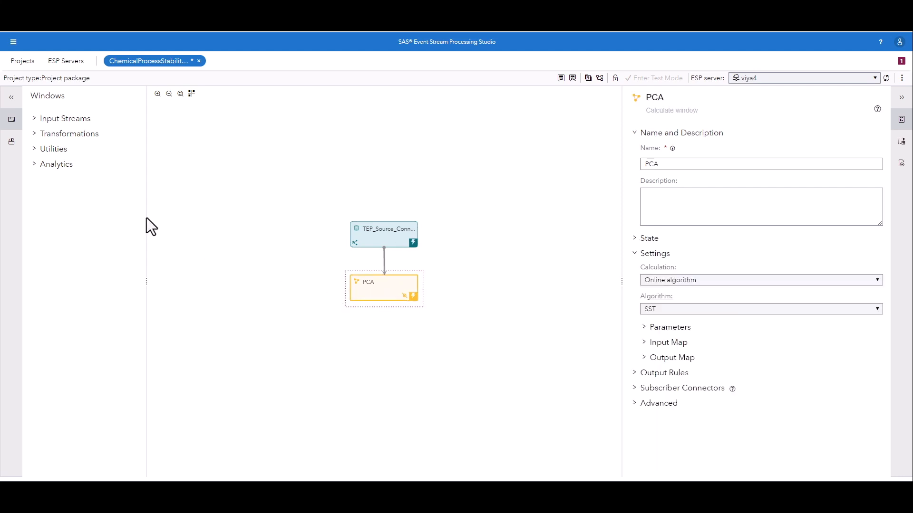
{"action": "left_click", "coordinate": [35, 164]}
{"action": "left_click_drag", "start_coordinate": [62, 226], "coordinate": [386, 353]}
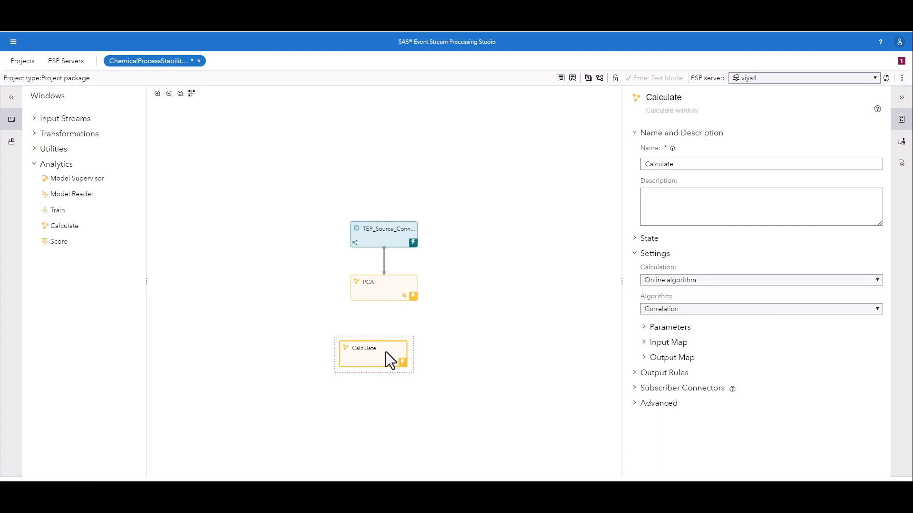
{"action": "left_click_drag", "start_coordinate": [384, 301], "coordinate": [380, 343]}
{"action": "left_click", "coordinate": [394, 351]}
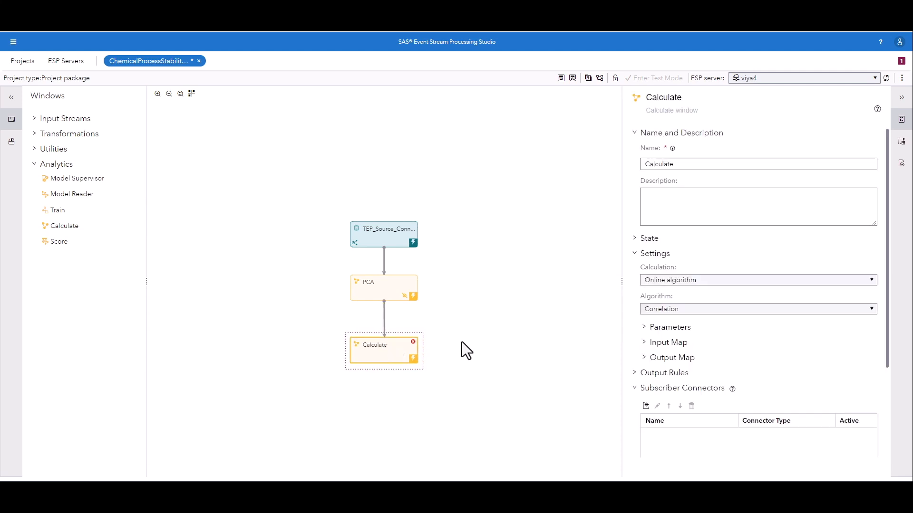
Step: Browse the online algorithms available for the new Calculate window
{"action": "left_click", "coordinate": [665, 334]}
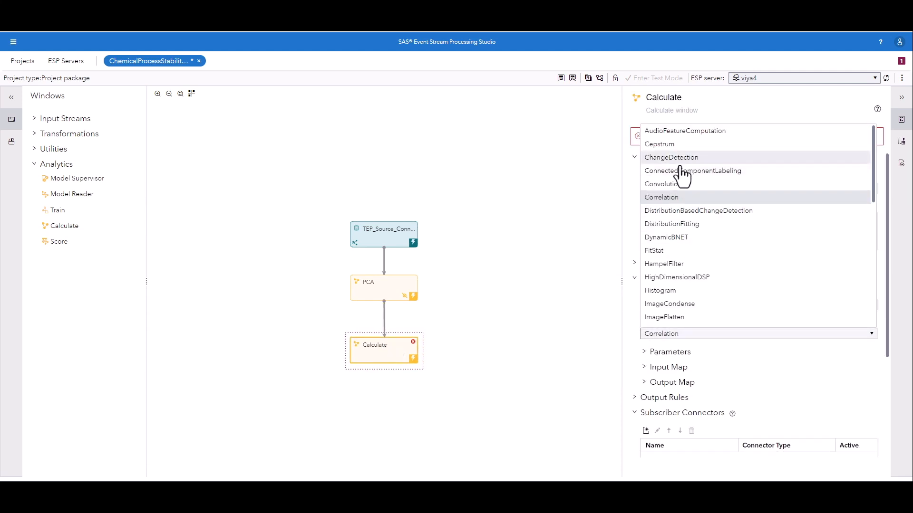
{"action": "left_click", "coordinate": [424, 350]}
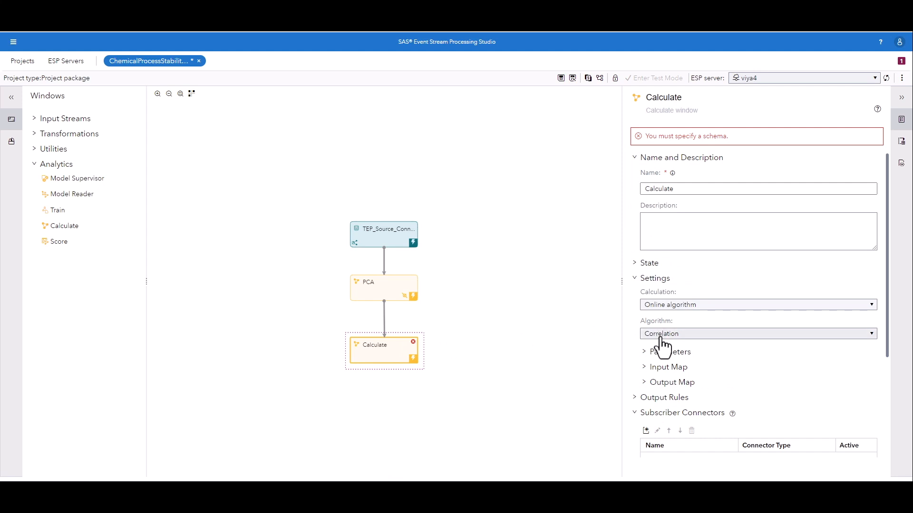
{"action": "left_click", "coordinate": [661, 336]}
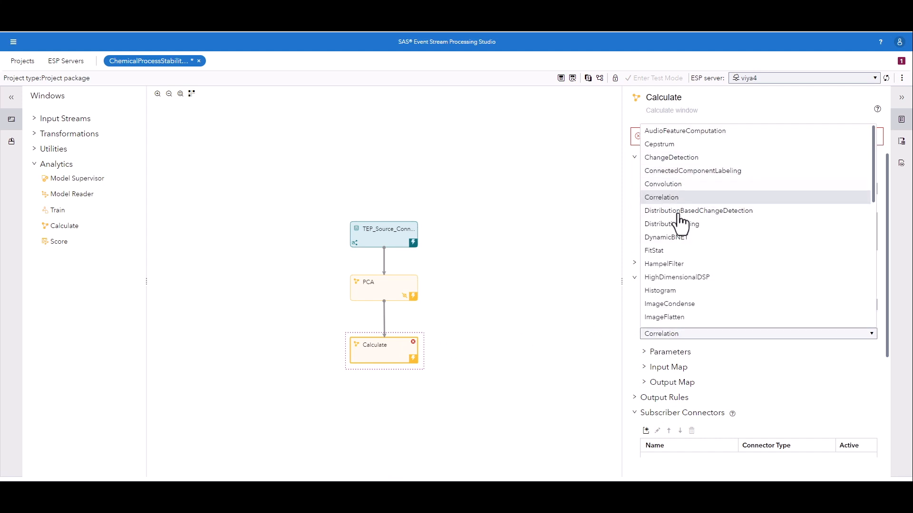
{"action": "scroll", "coordinate": [689, 291], "scroll_direction": "down", "scroll_amount": 4}
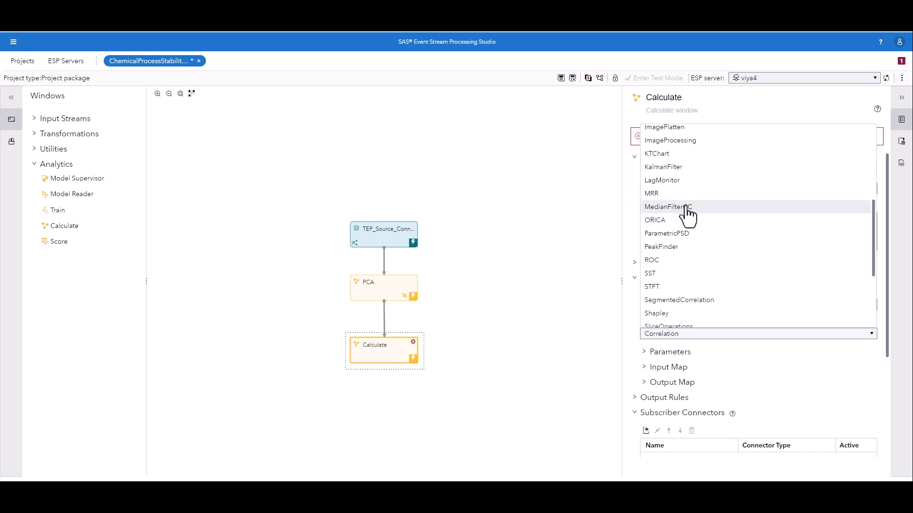
{"action": "scroll", "coordinate": [687, 215], "scroll_direction": "down", "scroll_amount": 4}
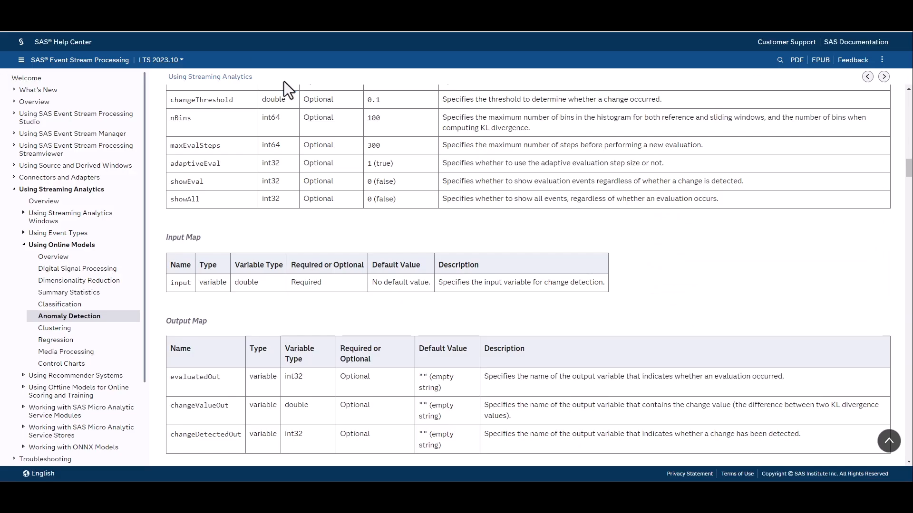
Step: In the SAS Help Center, examine the Change Detection parameters, input map and output map in the Anomaly Detection topic
{"action": "left_click", "coordinate": [95, 317]}
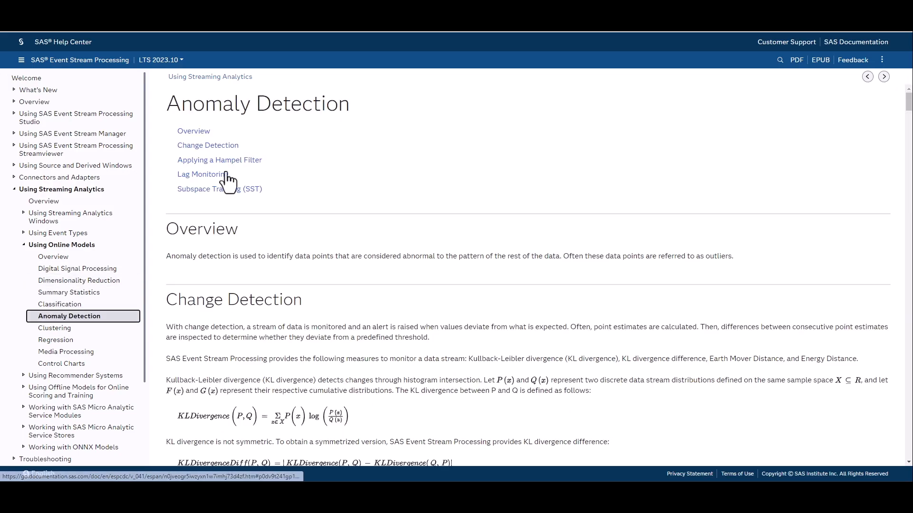
{"action": "left_click", "coordinate": [208, 145]}
{"action": "scroll", "coordinate": [286, 200], "scroll_direction": "down", "scroll_amount": 2}
{"action": "scroll", "coordinate": [311, 230], "scroll_direction": "down", "scroll_amount": 20}
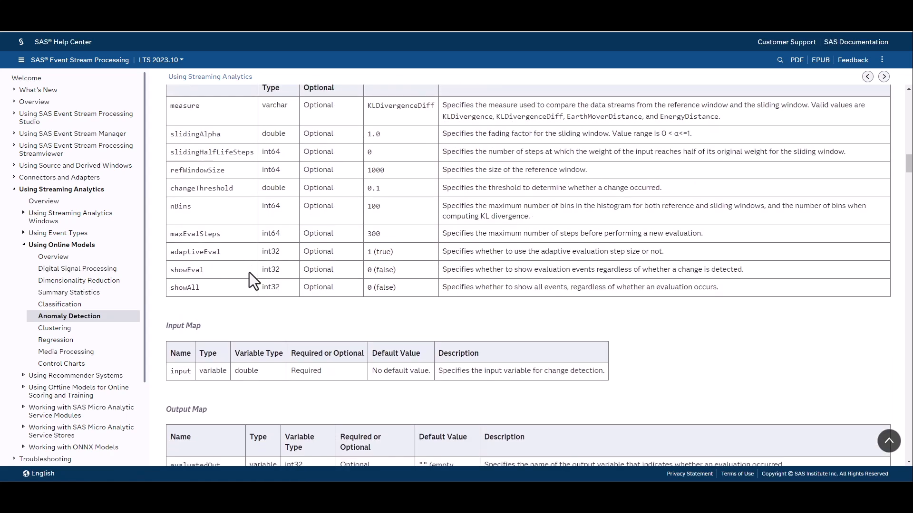
{"action": "scroll", "coordinate": [249, 272], "scroll_direction": "down", "scroll_amount": 3}
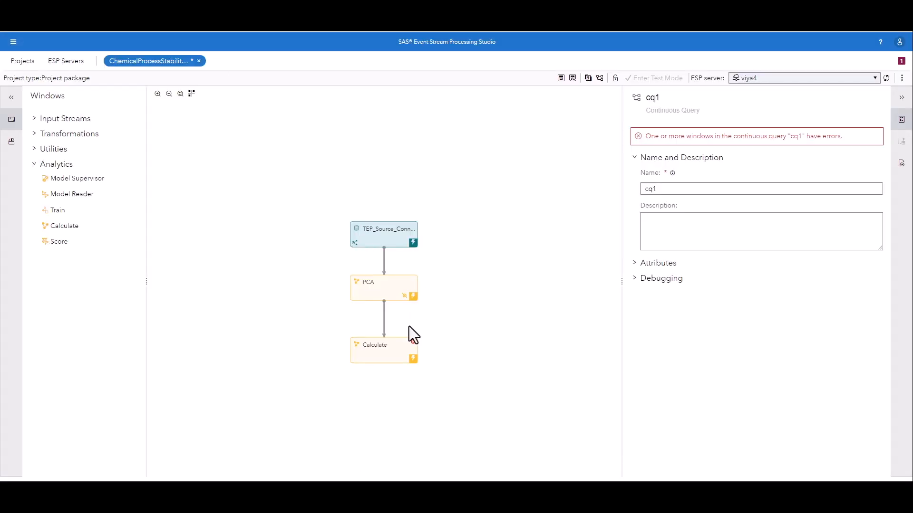
Step: Set the new Calculate window's algorithm to ChangeDetection in SAS Event Stream Processing Studio
{"action": "left_click", "coordinate": [401, 363]}
{"action": "left_click", "coordinate": [687, 333]}
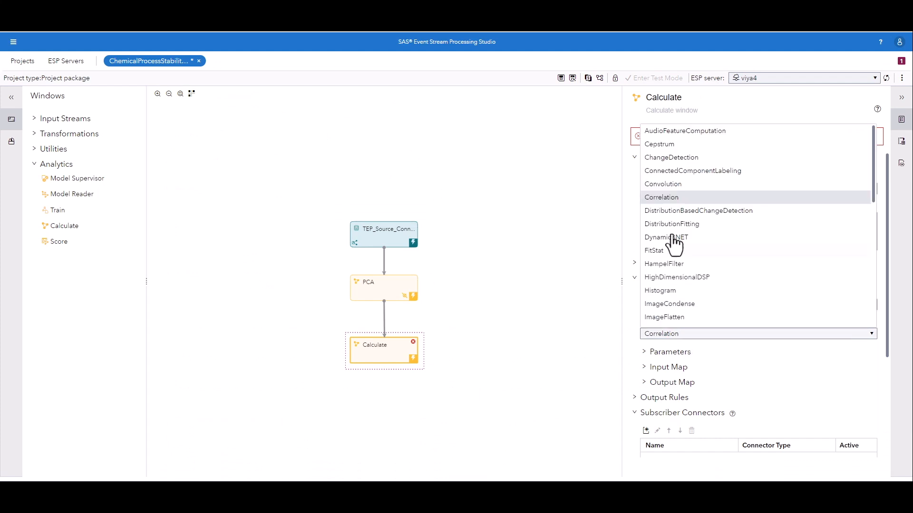
{"action": "left_click", "coordinate": [678, 157]}
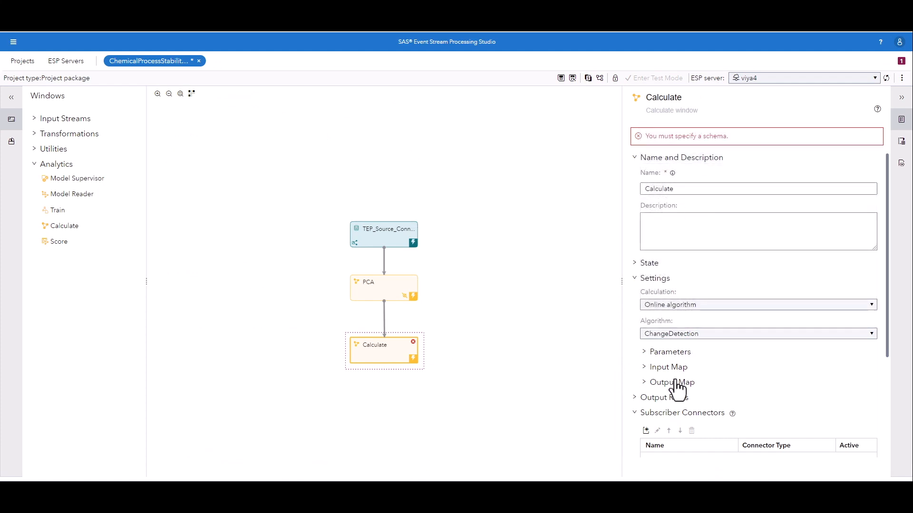
Step: Set the ChangeDetection parameters refWindowSize to 100 and nBins to 4
{"action": "left_click", "coordinate": [663, 356]}
{"action": "scroll", "coordinate": [665, 354], "scroll_direction": "down", "scroll_amount": 2}
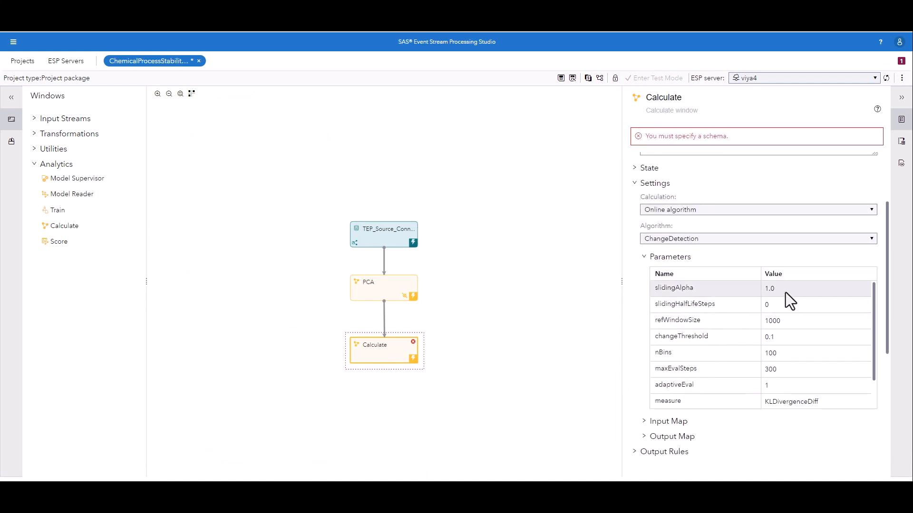
{"action": "left_click", "coordinate": [783, 323]}
{"action": "key", "text": "BackSpace"}
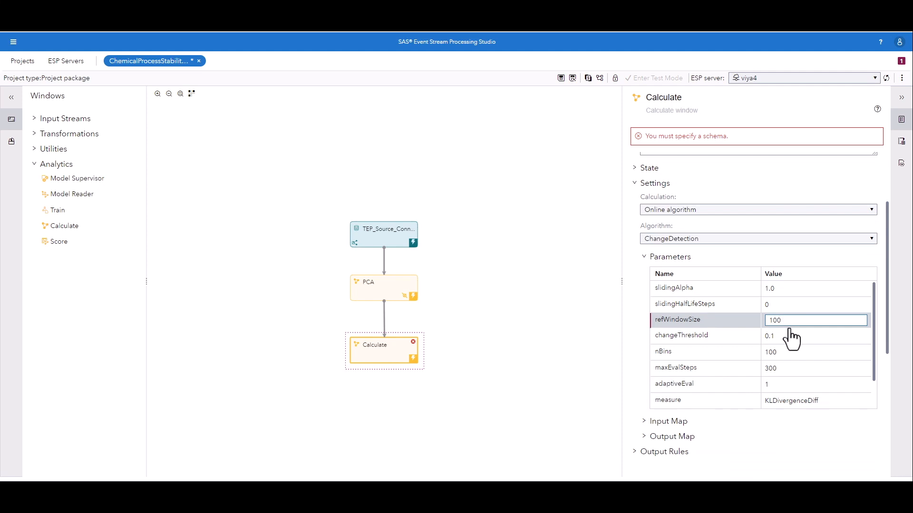
{"action": "left_click", "coordinate": [785, 352]}
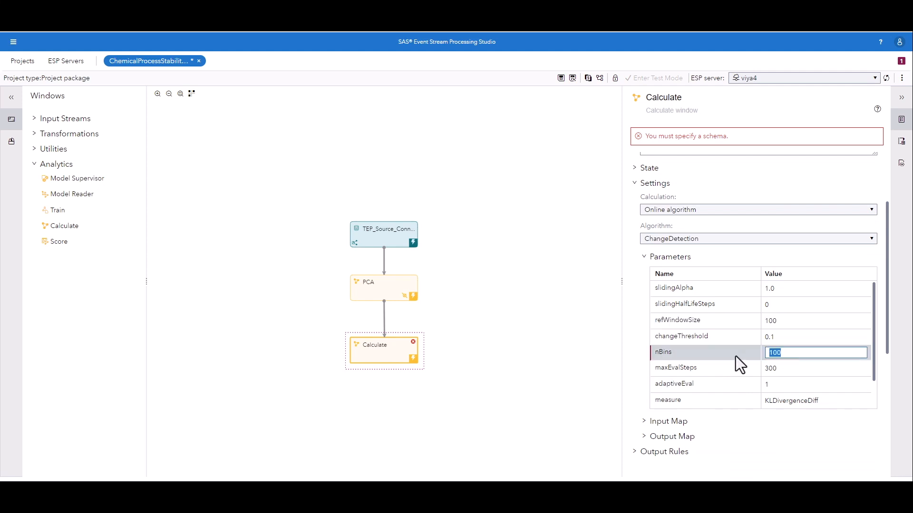
{"action": "type", "text": "4"}
Step: Set the ChangeDetection parameters maxEvalSteps to 100 and adaptiveEval to 0
{"action": "scroll", "coordinate": [754, 373], "scroll_direction": "down", "scroll_amount": 1}
{"action": "left_click", "coordinate": [785, 338]}
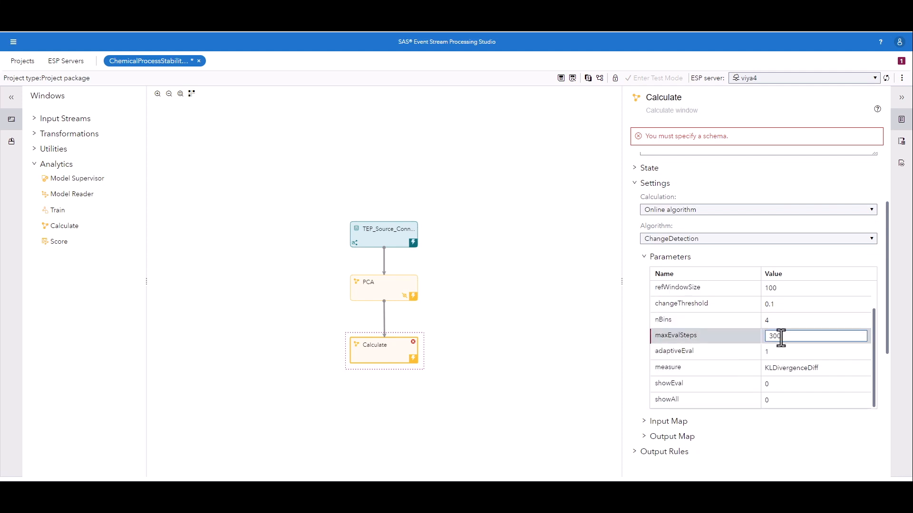
{"action": "type", "text": "100"}
{"action": "left_click", "coordinate": [784, 352]}
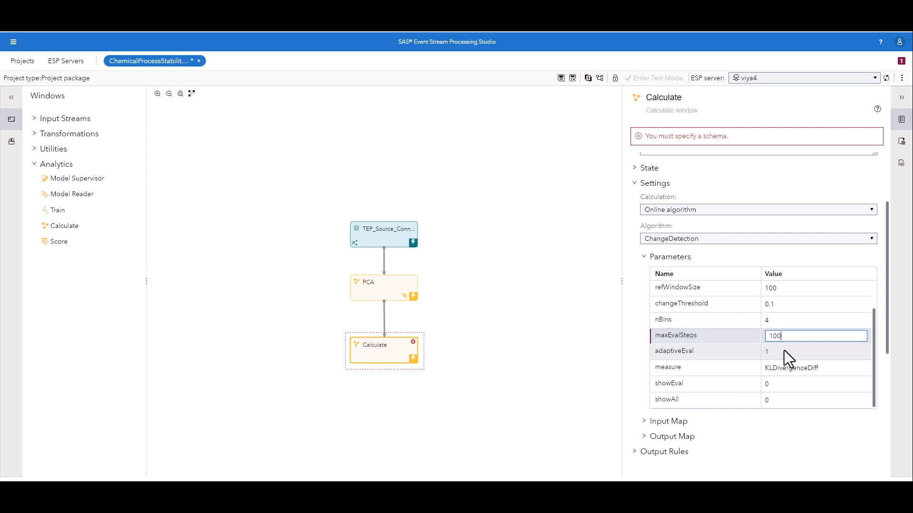
{"action": "type", "text": "0"}
Step: Set the ChangeDetection parameters measure to KLDivergence, showAll to 1 and changeThreshold to 0.3
{"action": "left_click", "coordinate": [837, 368]}
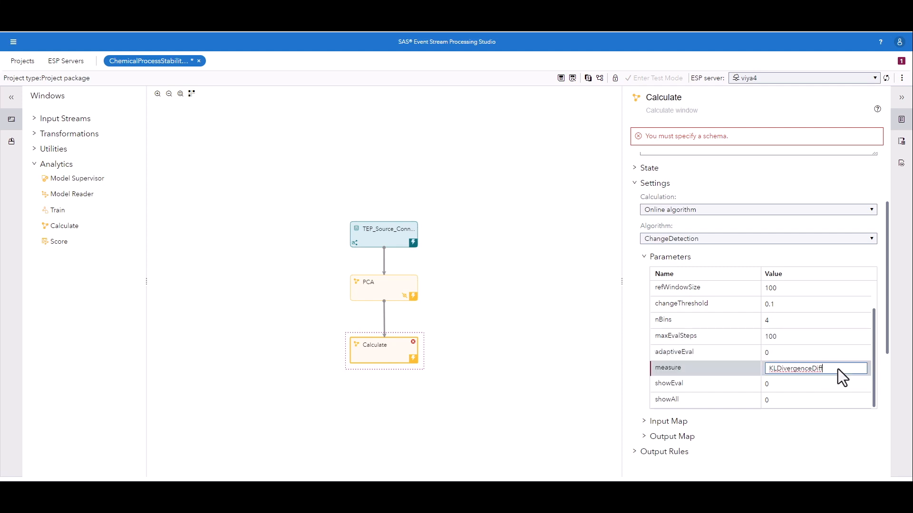
{"action": "key", "text": "BackSpace"}
{"action": "left_click", "coordinate": [801, 402]}
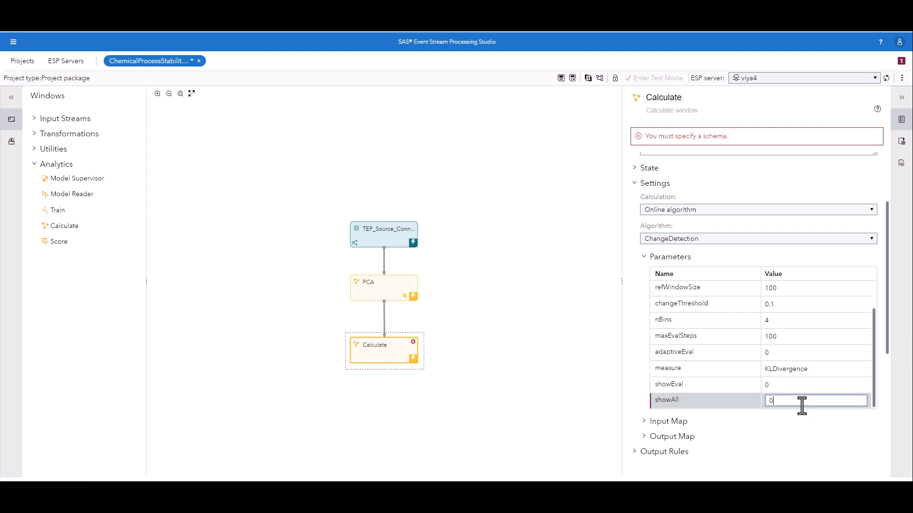
{"action": "type", "text": "1"}
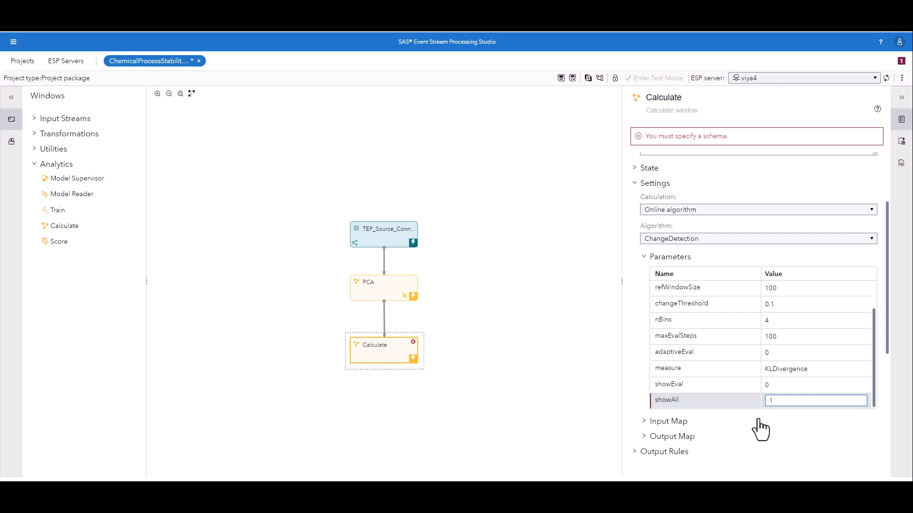
{"action": "left_click", "coordinate": [784, 306]}
{"action": "key", "text": "BackSpace"}
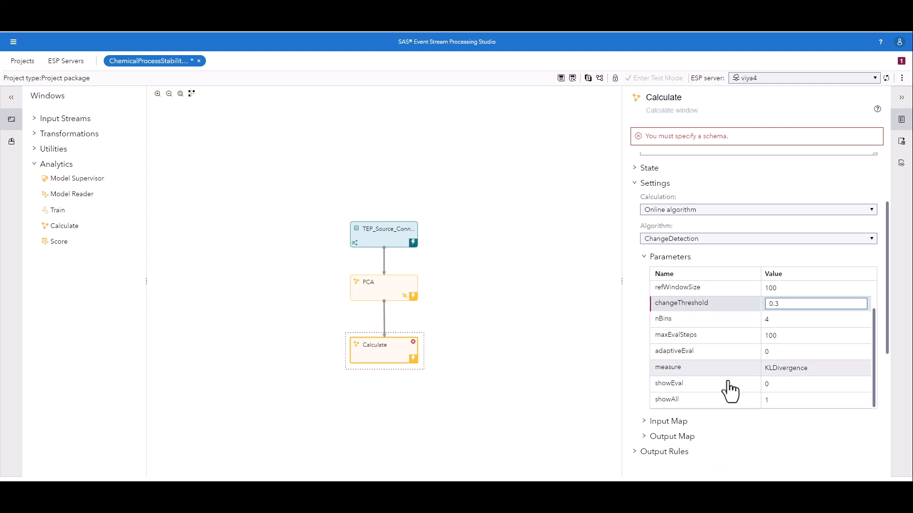
Step: Map the ChangeDetection input role to the PCAAbsoluteAngleOut field
{"action": "left_click", "coordinate": [763, 419]}
{"action": "scroll", "coordinate": [770, 371], "scroll_direction": "down", "scroll_amount": 3}
{"action": "left_click", "coordinate": [778, 310]}
{"action": "left_click", "coordinate": [860, 310]}
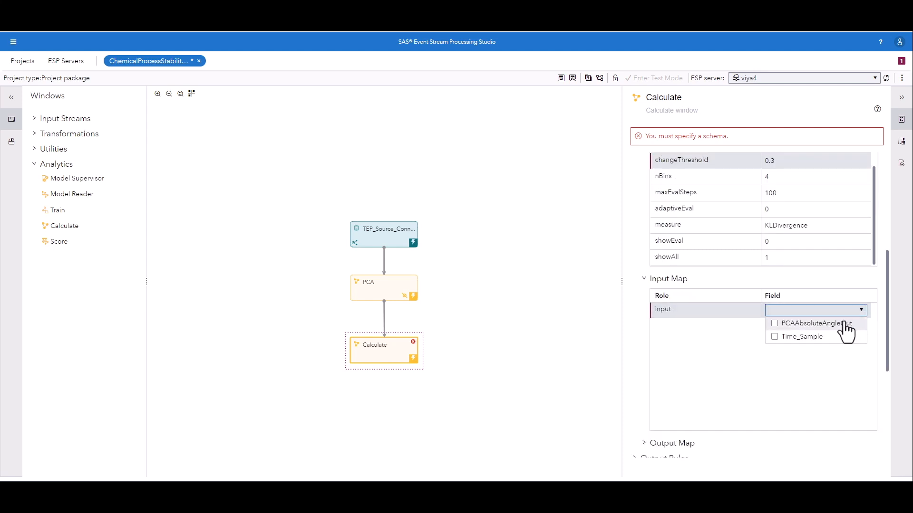
{"action": "left_click", "coordinate": [843, 325]}
{"action": "left_click", "coordinate": [737, 368]}
Step: Name the output map roles evaluatedOut, changeValueOut and changeDetectedOut after themselves, and save the project
{"action": "scroll", "coordinate": [734, 363], "scroll_direction": "down", "scroll_amount": 4}
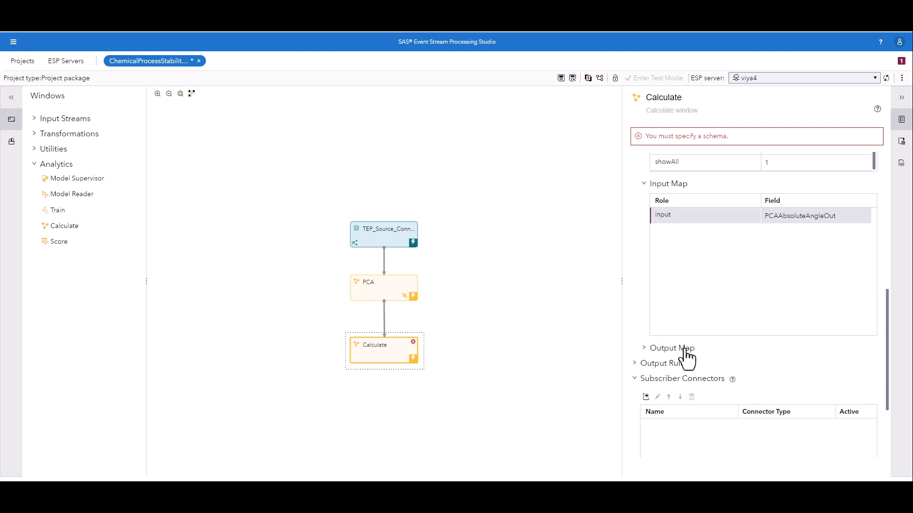
{"action": "left_click", "coordinate": [686, 355]}
{"action": "scroll", "coordinate": [772, 351], "scroll_direction": "down", "scroll_amount": 1}
{"action": "left_click", "coordinate": [780, 335]}
{"action": "type", "text": "evaluatedOut"}
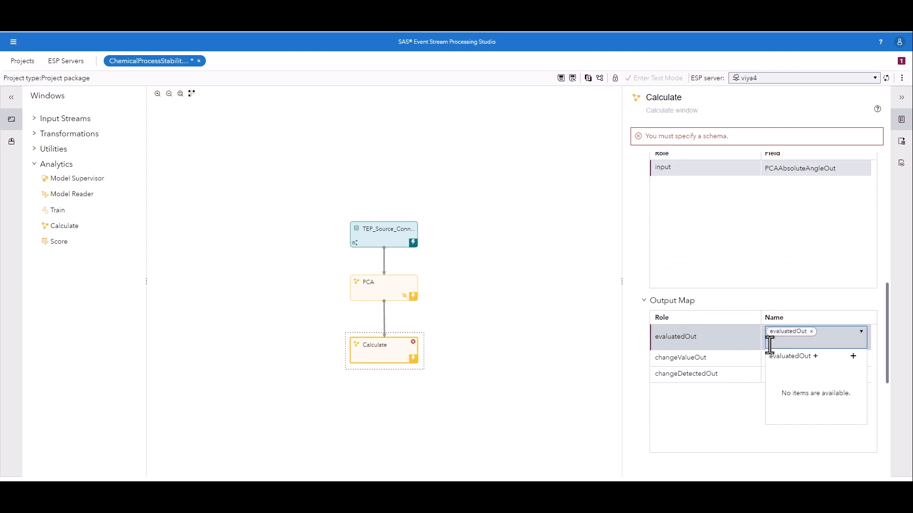
{"action": "left_click", "coordinate": [784, 346]}
{"action": "left_click", "coordinate": [772, 349]}
{"action": "type", "text": "changeValueOut"}
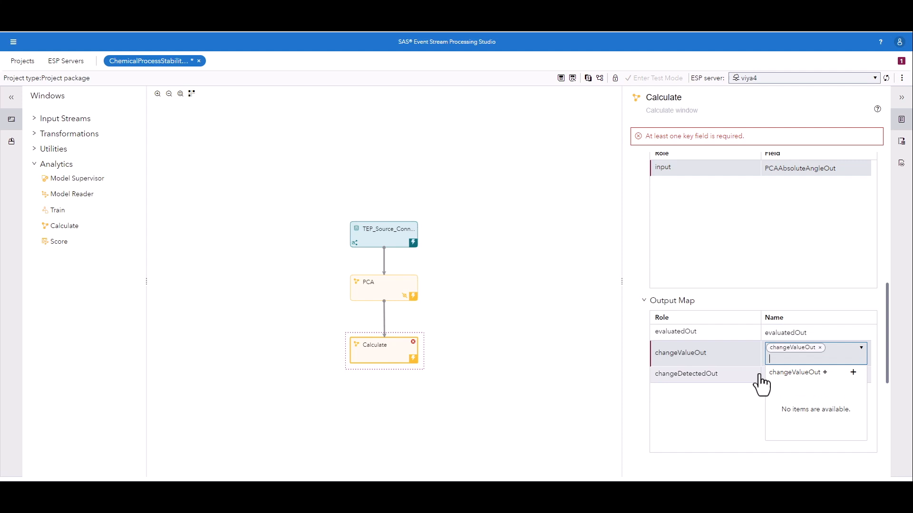
{"action": "left_click", "coordinate": [766, 369]}
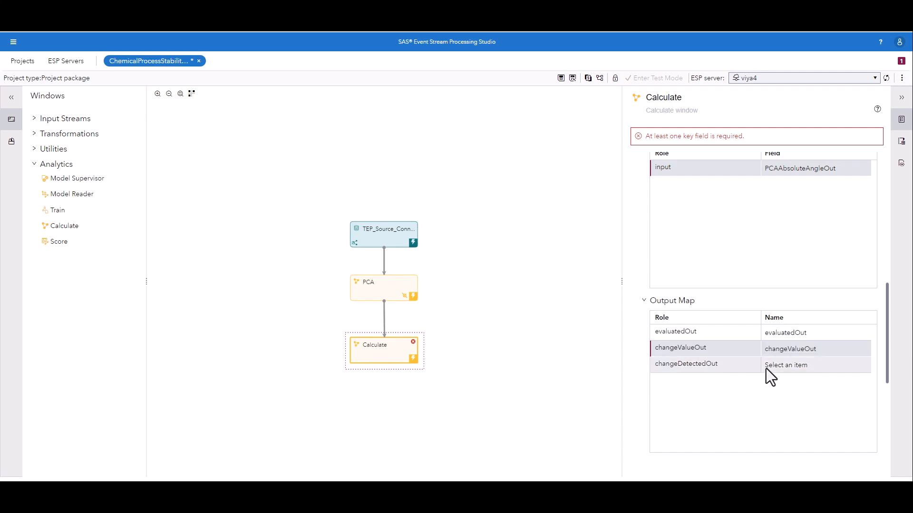
{"action": "left_click", "coordinate": [767, 366]}
{"action": "type", "text": "changeDetectedOut"}
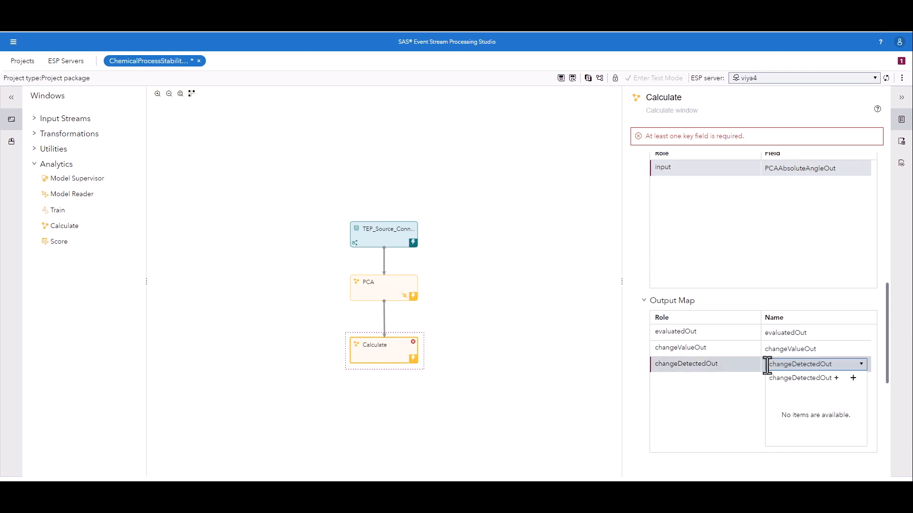
{"action": "left_click", "coordinate": [722, 402]}
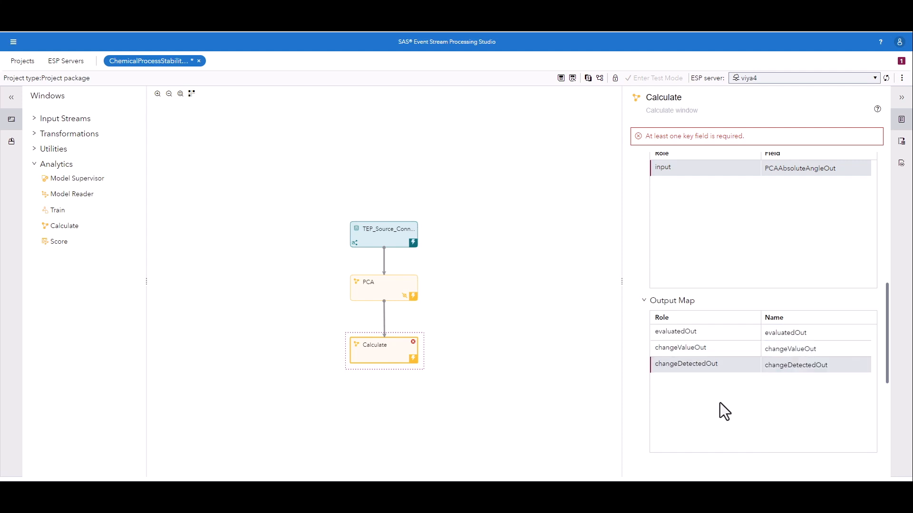
{"action": "scroll", "coordinate": [715, 395], "scroll_direction": "down", "scroll_amount": 1}
{"action": "left_click", "coordinate": [572, 78]}
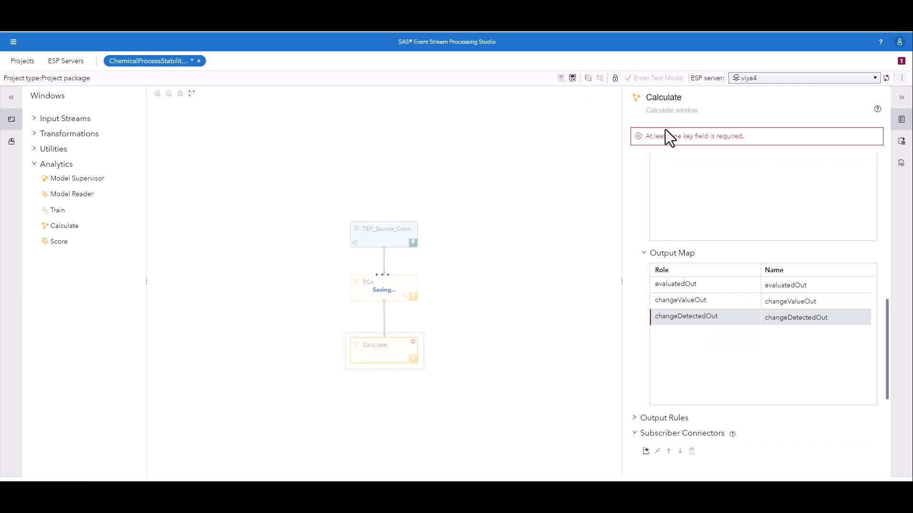
Step: Copy PCAAbsoluteAngleOut and the key field Time_Sample from the PCA input schema into the Calculate window's output schema
{"action": "left_click", "coordinate": [901, 142]}
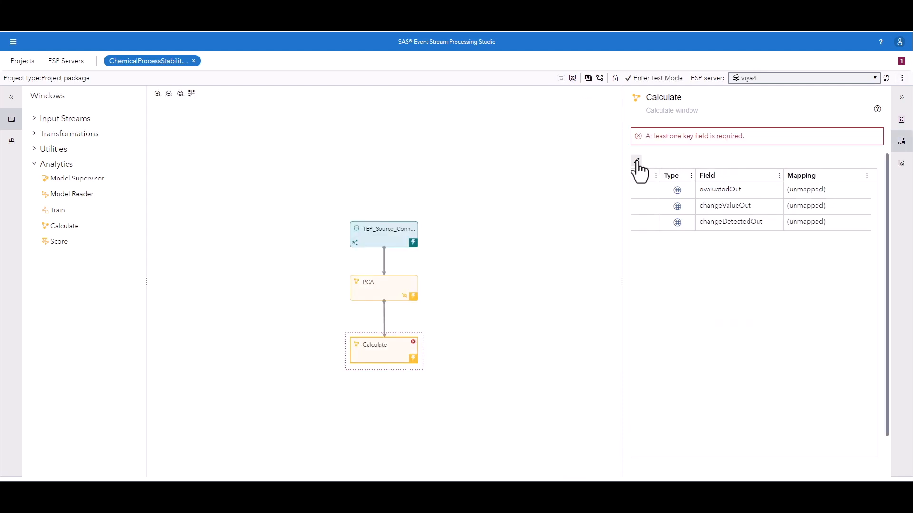
{"action": "left_click", "coordinate": [636, 162]}
{"action": "left_click", "coordinate": [335, 190]}
{"action": "left_click", "coordinate": [328, 190]}
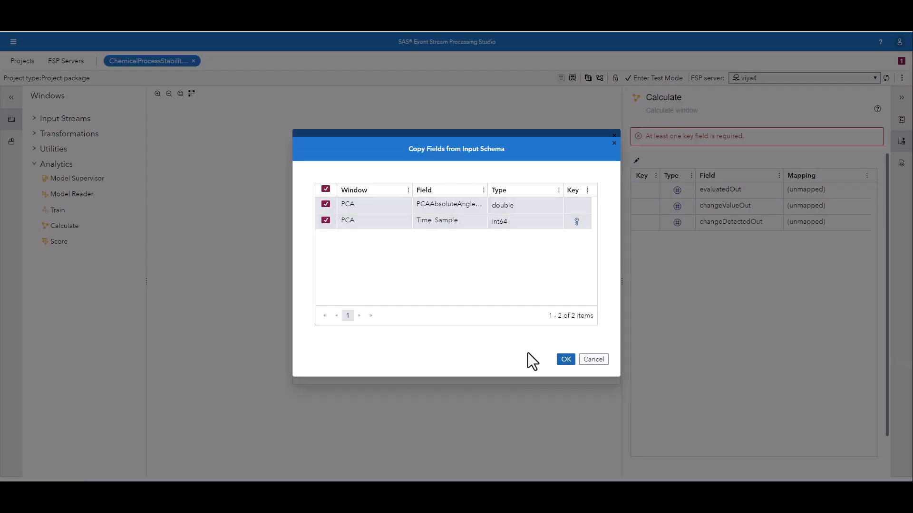
{"action": "left_click", "coordinate": [566, 359]}
{"action": "left_click", "coordinate": [566, 367]}
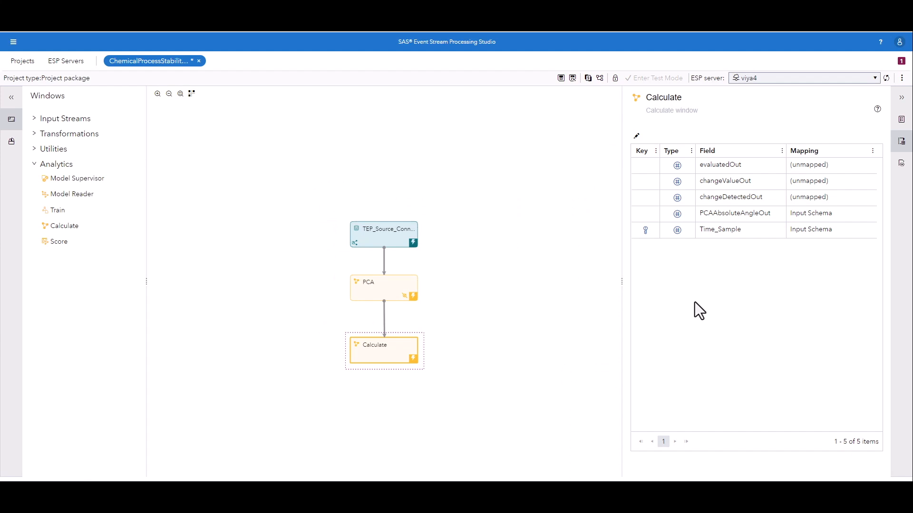
Step: Add a subscriber connector named Write_CD_to_CAS to the Calculate window, with Adapter connector as its type
{"action": "left_click", "coordinate": [902, 119]}
{"action": "scroll", "coordinate": [686, 295], "scroll_direction": "down", "scroll_amount": 2}
{"action": "left_click", "coordinate": [649, 209]}
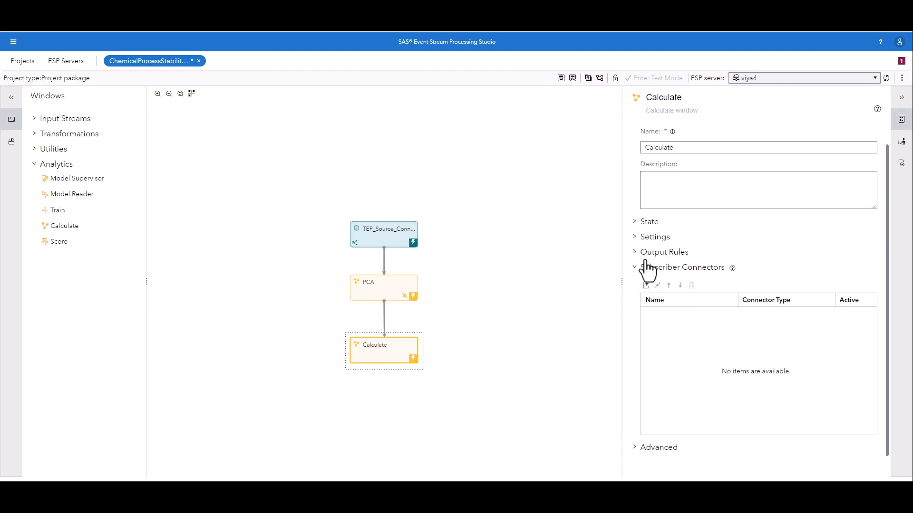
{"action": "left_click", "coordinate": [645, 285]}
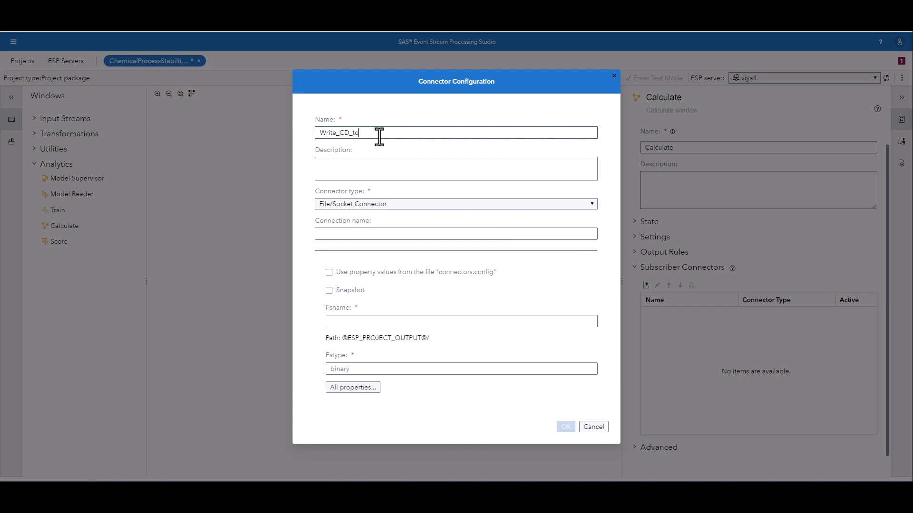
{"action": "left_click", "coordinate": [381, 203]}
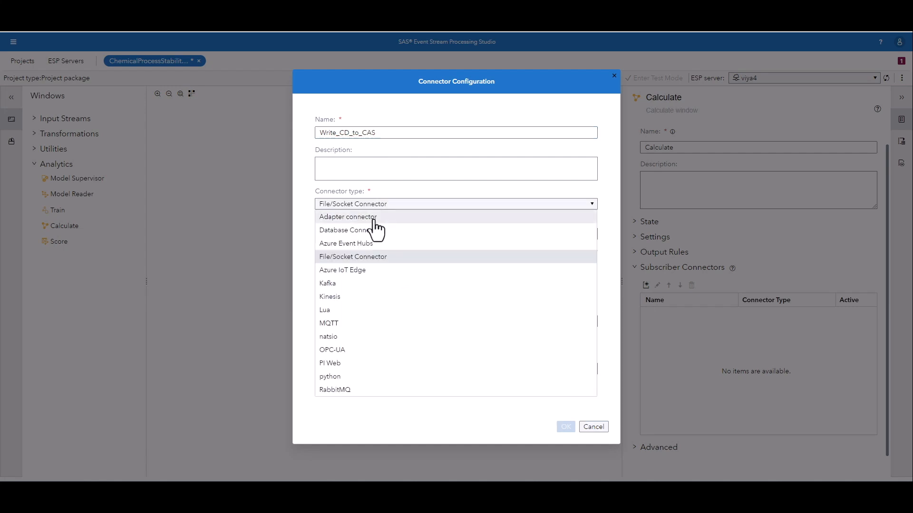
{"action": "left_click", "coordinate": [371, 213]}
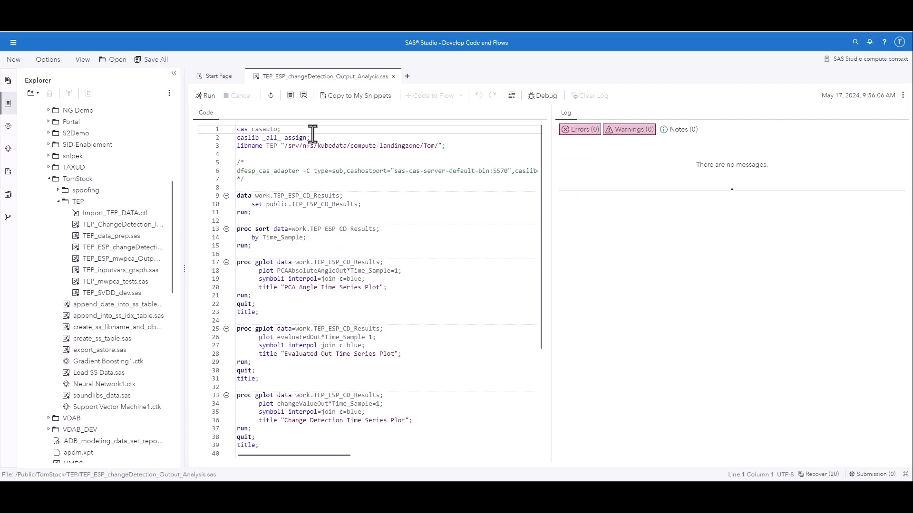
Step: Copy the dfesp_cas_adapter command from TEP_ESP_changeDetection_Output_Analysis.sas in SAS Studio into the Write_CD_to_CAS connector's command in Event Stream Processing Studio, and confirm the connector
{"action": "left_click", "coordinate": [241, 170]}
{"action": "triple_click", "coordinate": [242, 169]}
{"action": "key", "text": "ctrl+c"}
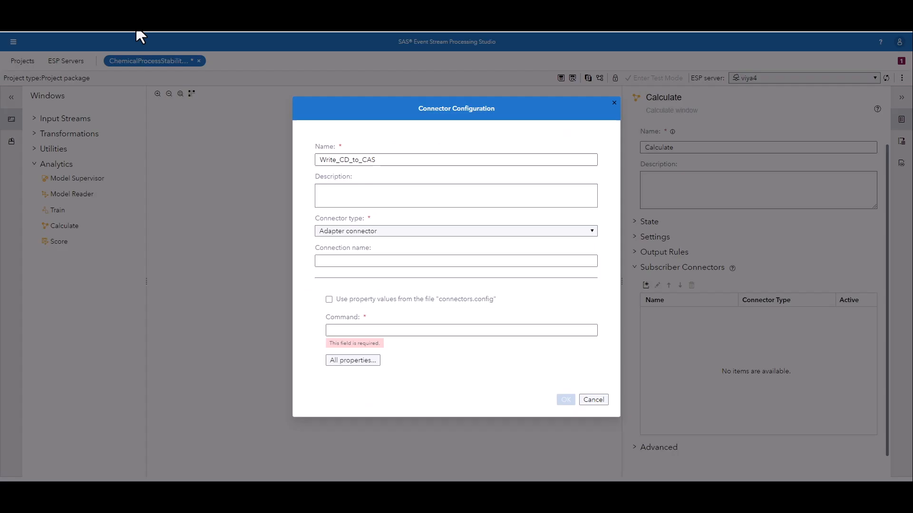
{"action": "key", "text": "ctrl+v"}
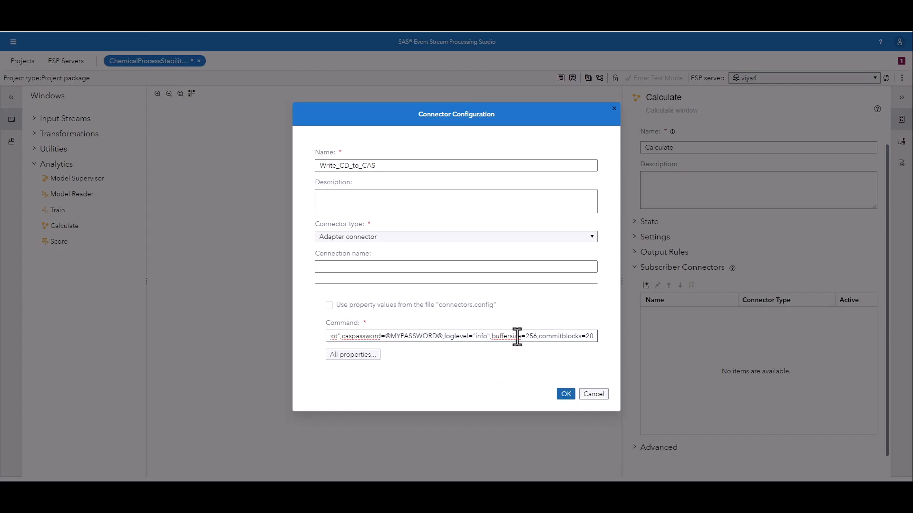
{"action": "left_click_drag", "start_coordinate": [517, 338], "coordinate": [295, 351]}
{"action": "left_click", "coordinate": [565, 394]}
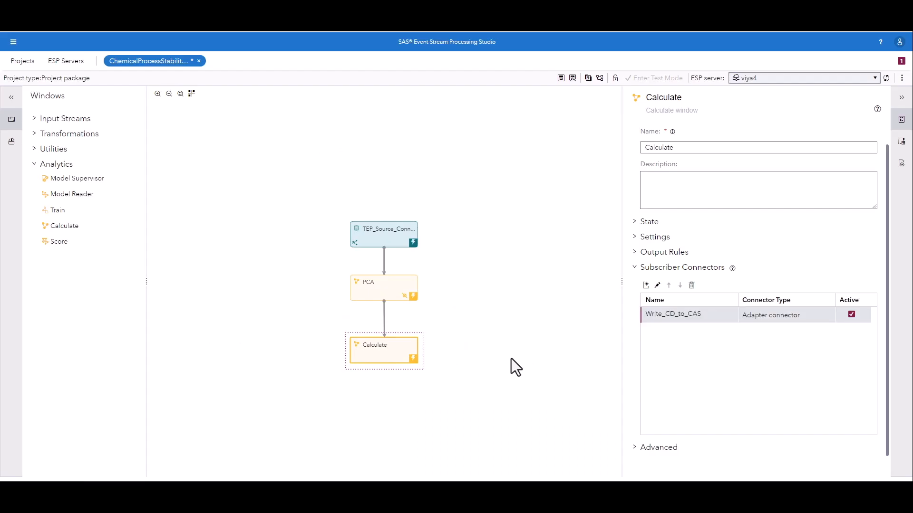
Step: Rename the change detection Calculate window to CD and save the project
{"action": "left_click", "coordinate": [688, 167]}
{"action": "key", "text": "BackSpace"}
{"action": "key", "text": "BackSpace"}
{"action": "key", "text": "BackSpace"}
{"action": "key", "text": "BackSpace"}
{"action": "key", "text": "BackSpace"}
{"action": "key", "text": "BackSpace"}
{"action": "key", "text": "BackSpace"}
{"action": "key", "text": "BackSpace"}
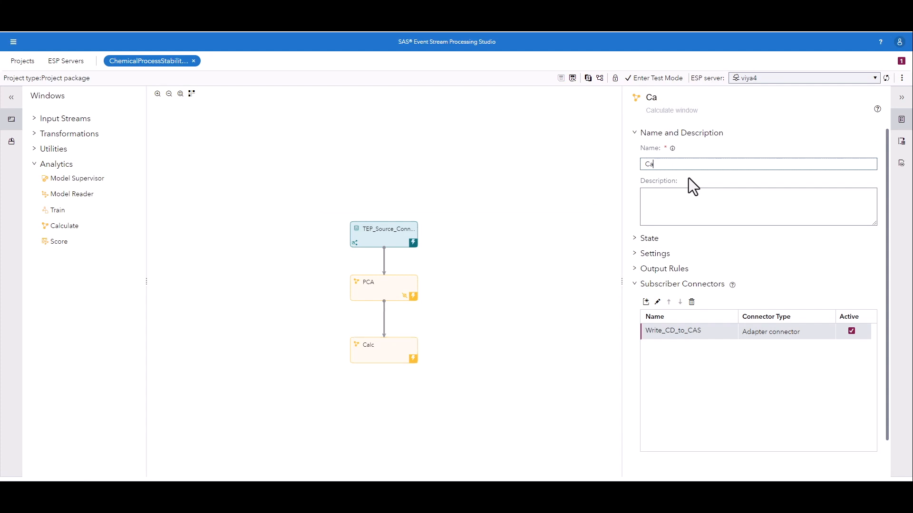
{"action": "type", "text": "D"}
{"action": "left_click", "coordinate": [572, 78]}
Step: Run the project in test mode on the viya4 server and display the CD window's fields and events
{"action": "left_click", "coordinate": [654, 79]}
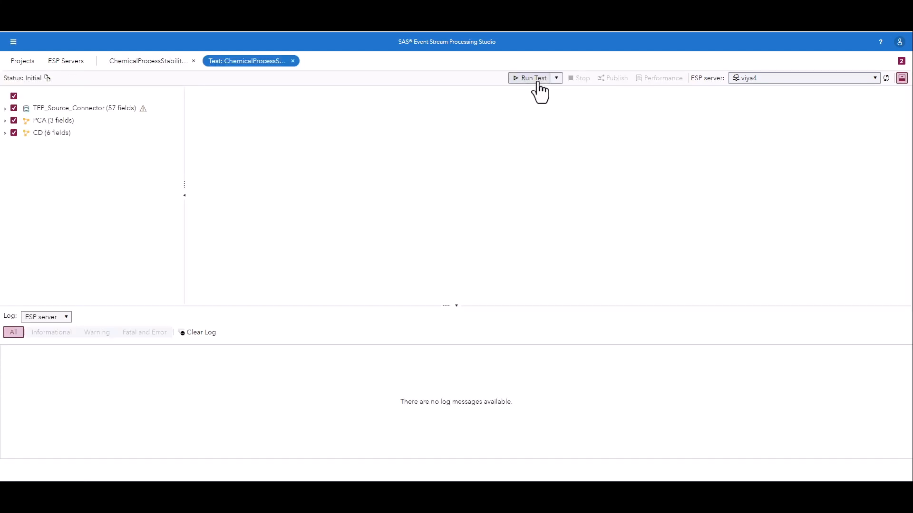
{"action": "left_click", "coordinate": [539, 82]}
{"action": "left_click", "coordinate": [5, 133]}
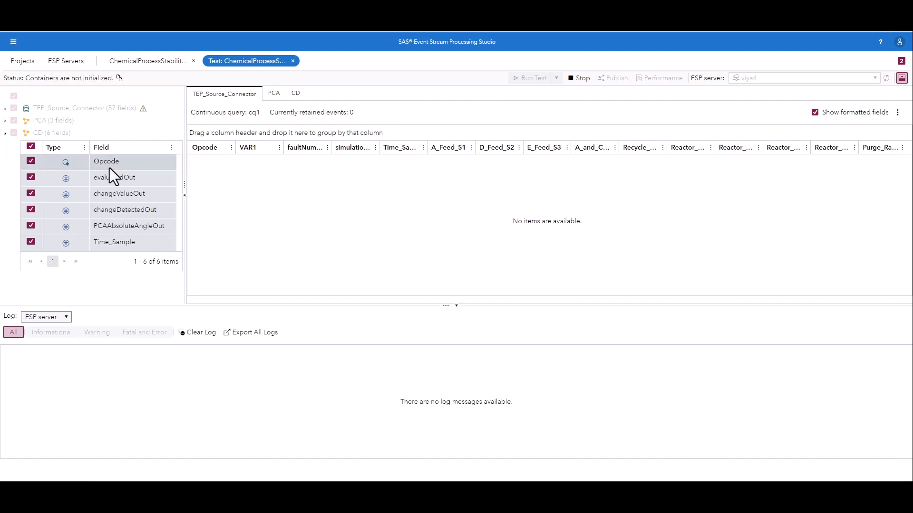
{"action": "left_click", "coordinate": [295, 93]}
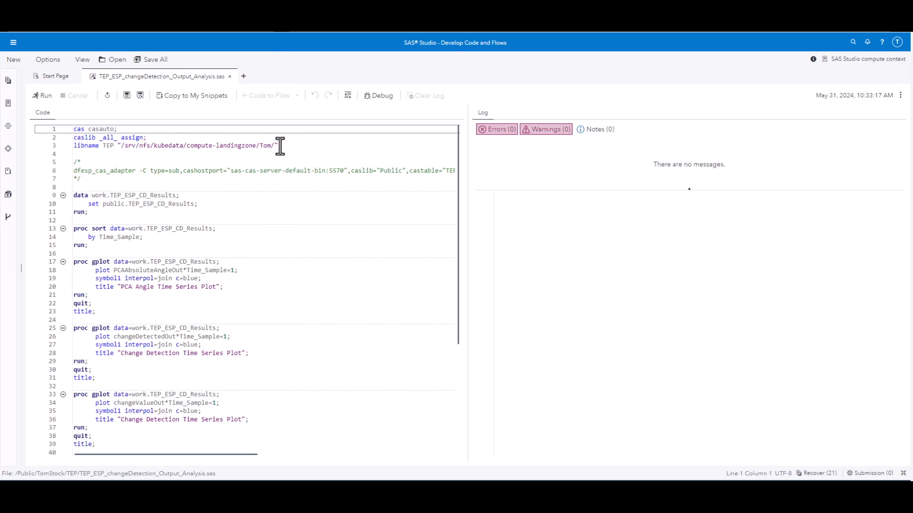
Step: In SAS Studio, run TEP_ESP_changeDetection_Output_Analysis.sas and compare the PCA angle, changeDetectedOut and changeValueOut time series plots
{"action": "left_click", "coordinate": [41, 96]}
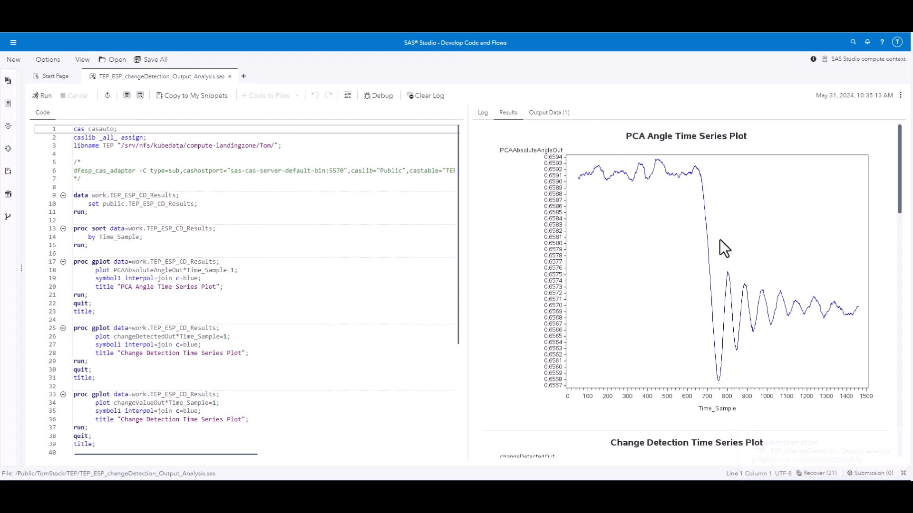
{"action": "scroll", "coordinate": [712, 295], "scroll_direction": "down", "scroll_amount": 5}
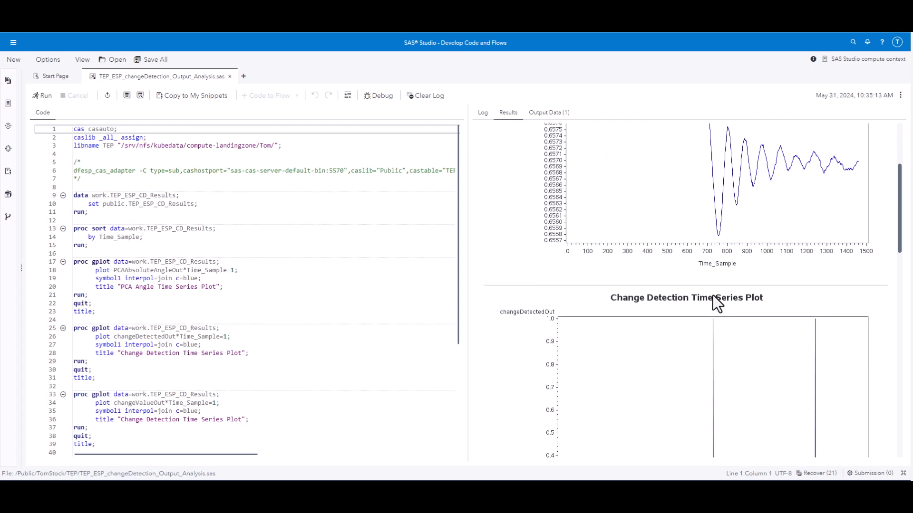
{"action": "scroll", "coordinate": [712, 291], "scroll_direction": "down", "scroll_amount": 1}
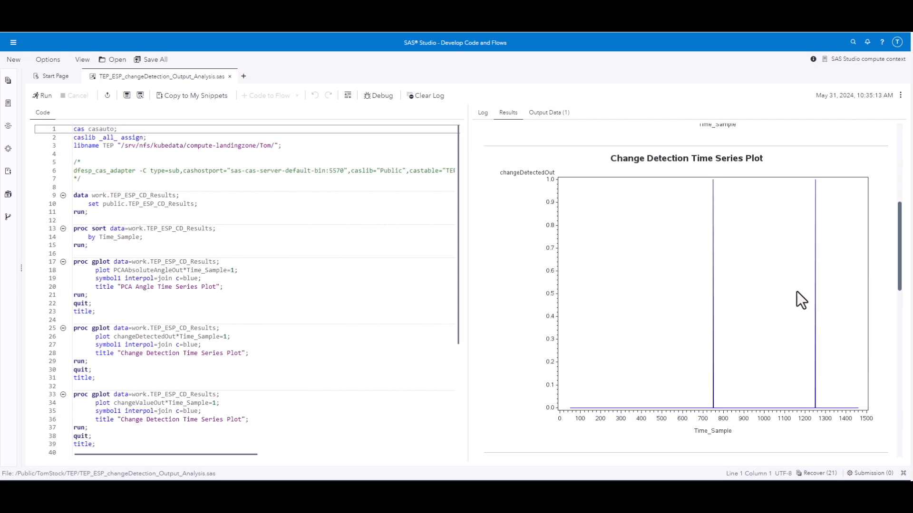
{"action": "scroll", "coordinate": [816, 293], "scroll_direction": "up", "scroll_amount": 5}
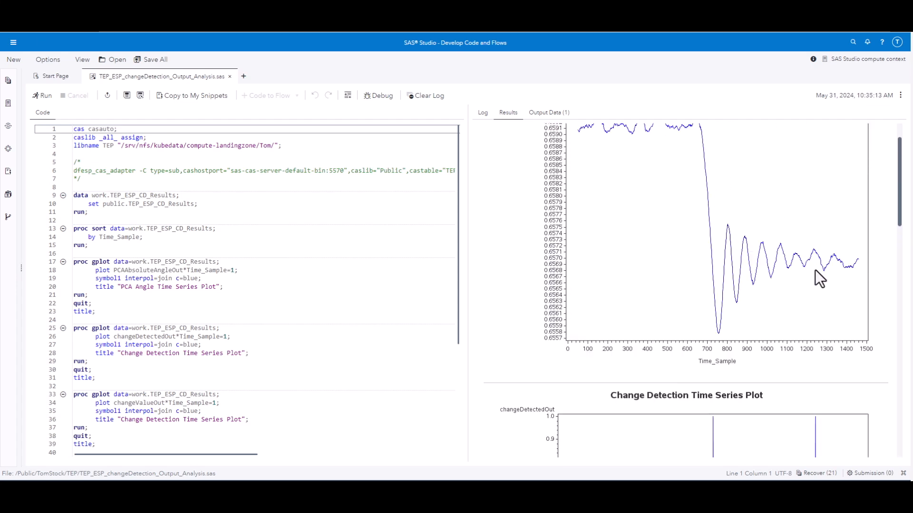
{"action": "scroll", "coordinate": [812, 257], "scroll_direction": "up", "scroll_amount": 1}
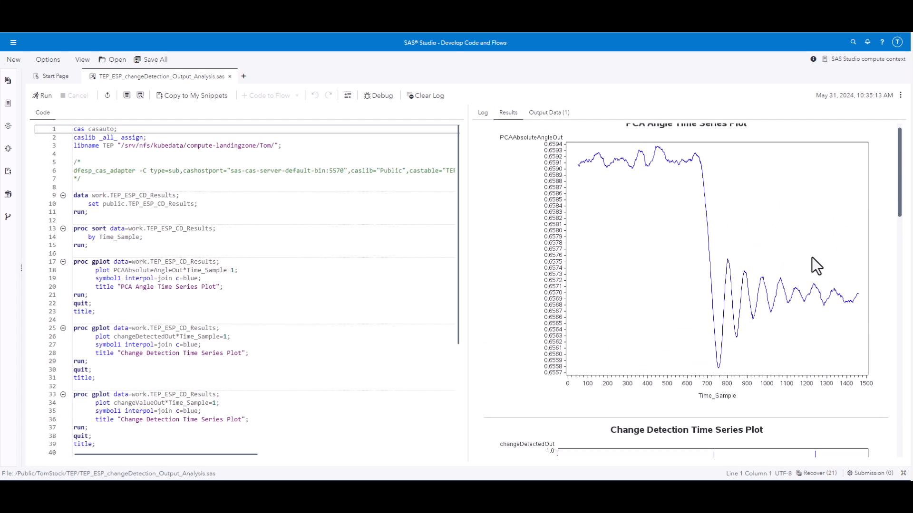
{"action": "scroll", "coordinate": [811, 258], "scroll_direction": "down", "scroll_amount": 4}
{"action": "scroll", "coordinate": [811, 257], "scroll_direction": "down", "scroll_amount": 10}
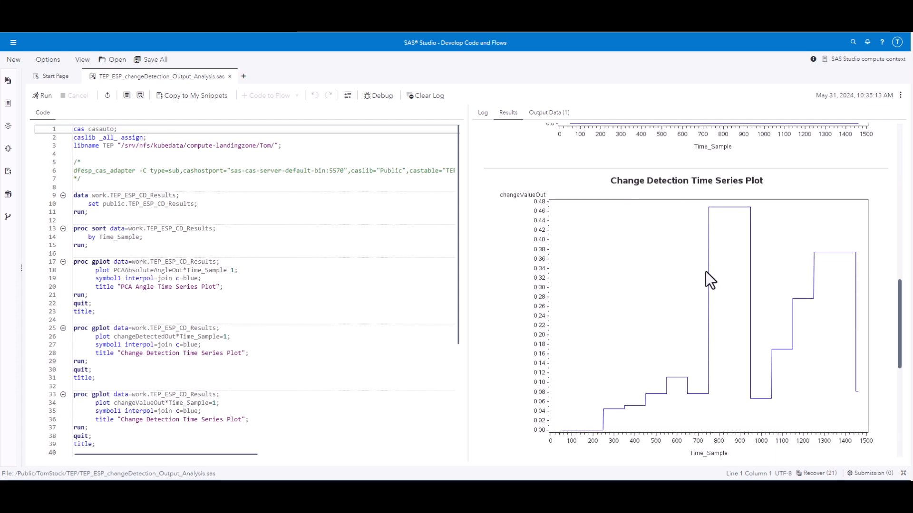
{"action": "scroll", "coordinate": [705, 272], "scroll_direction": "up", "scroll_amount": 1}
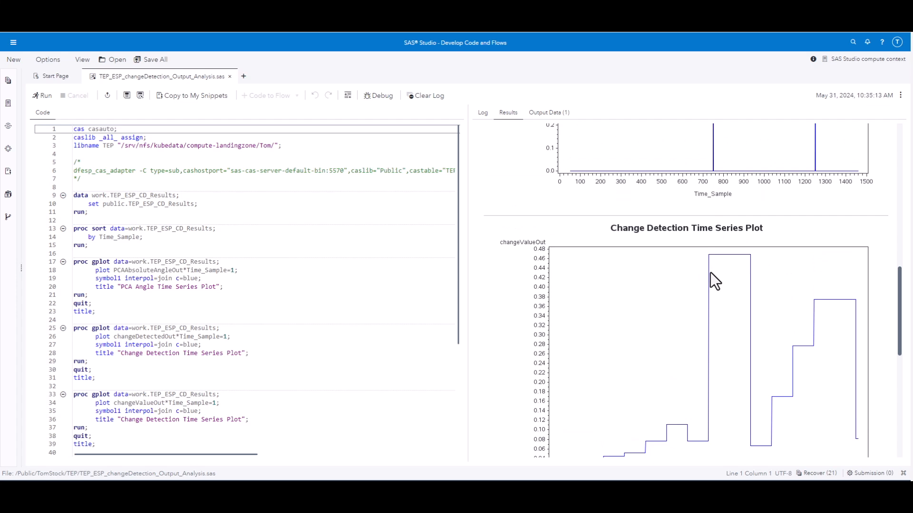
{"action": "scroll", "coordinate": [800, 254], "scroll_direction": "up", "scroll_amount": 3}
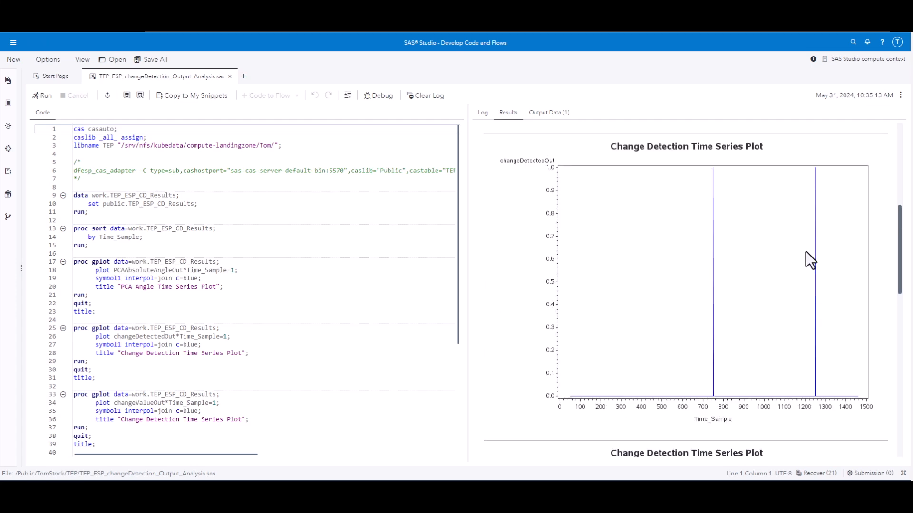
{"action": "scroll", "coordinate": [806, 252], "scroll_direction": "down", "scroll_amount": 4}
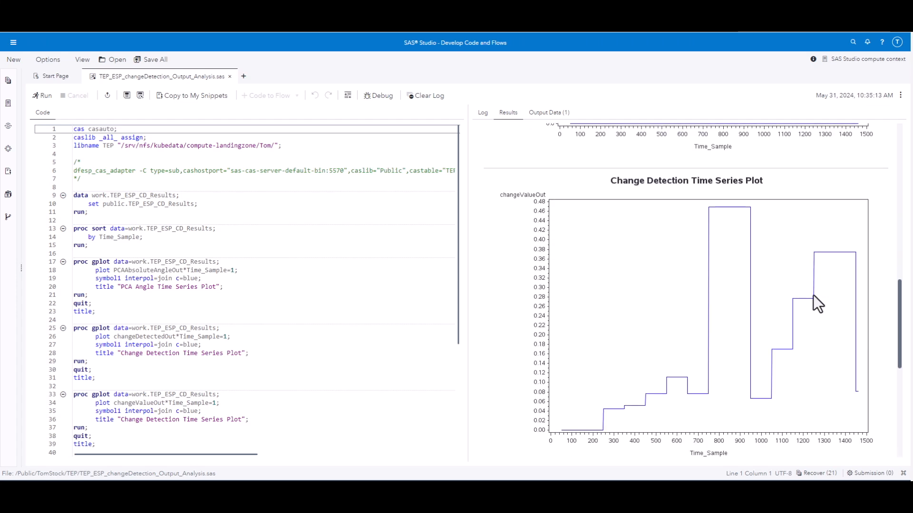